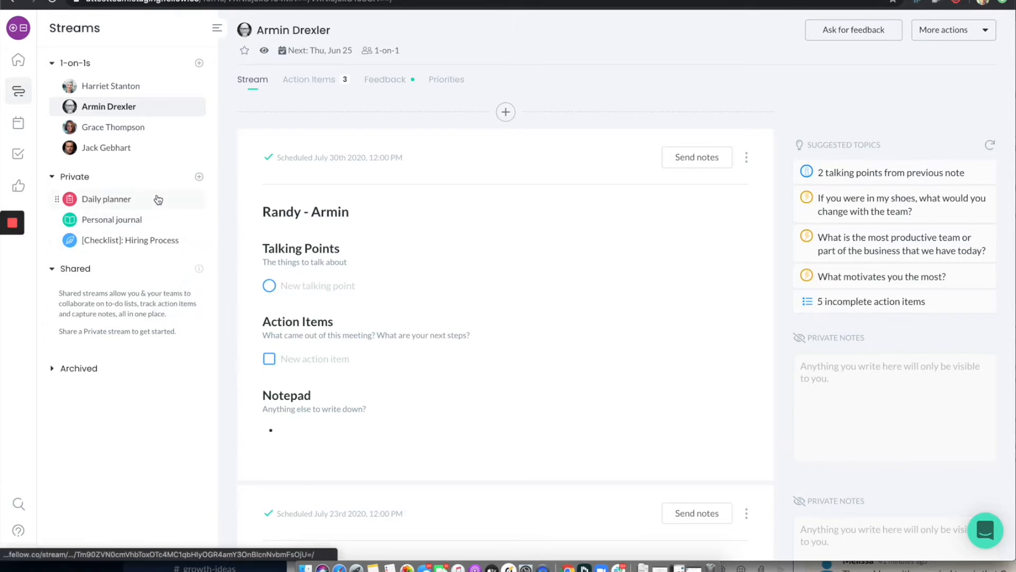
# Create a new private stream named "Q2 Goals / OKRs"
pyautogui.click(198, 178)
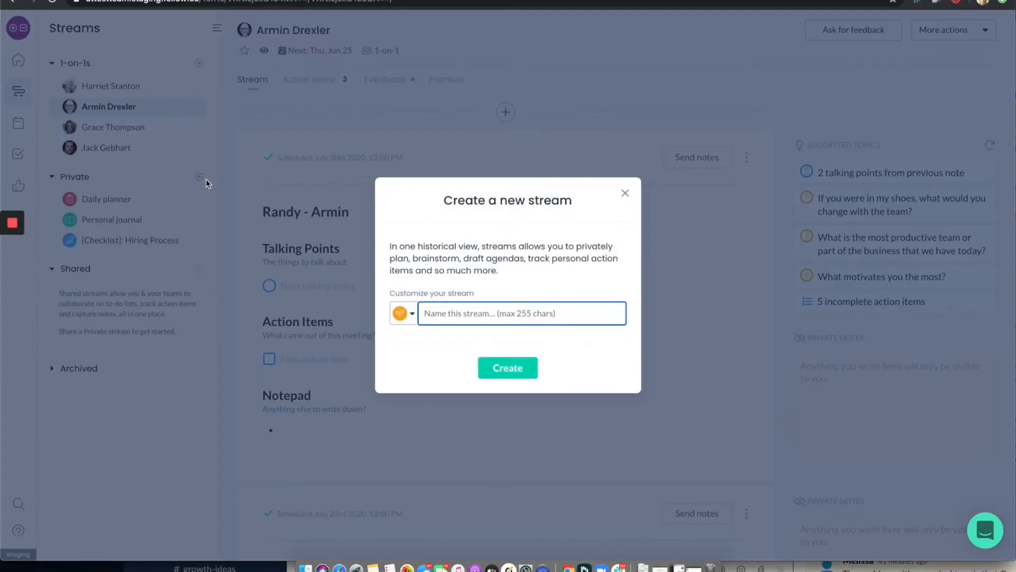
pyautogui.write('Q2 Goals / OKRs')
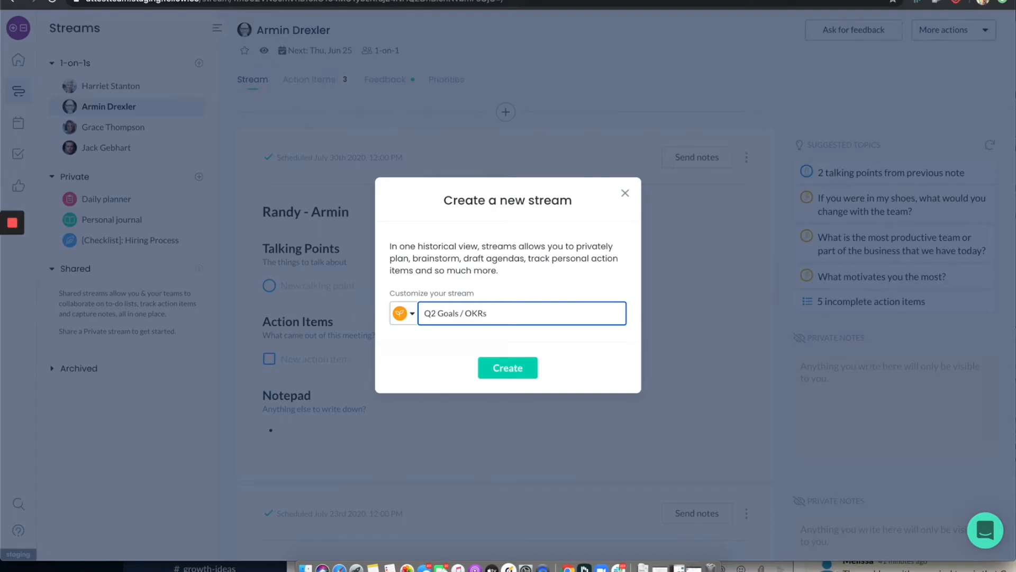
pyautogui.press('Return')
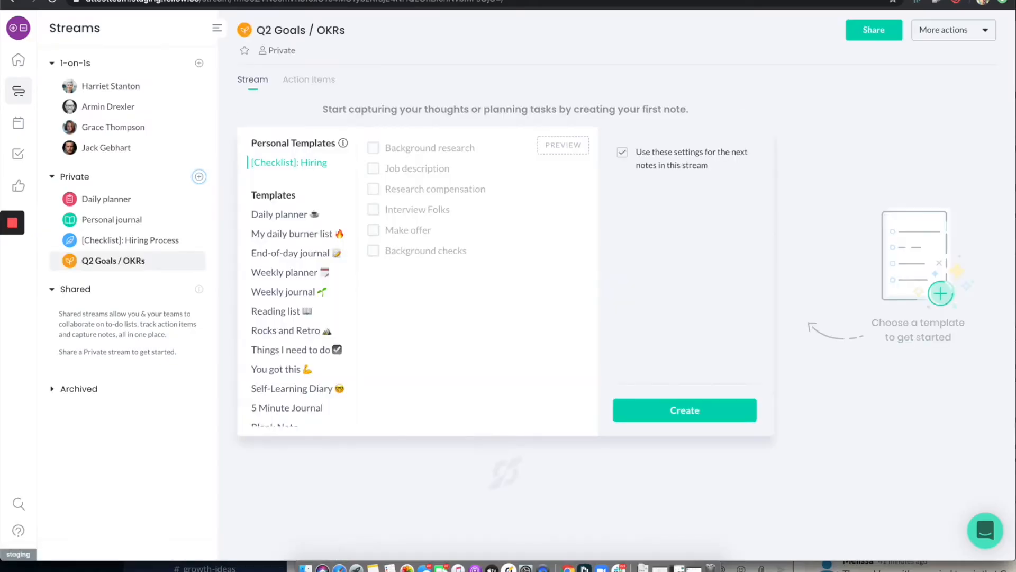
# Create the stream's first note from the Blank Note template
pyautogui.scroll(-1, 290, 273)
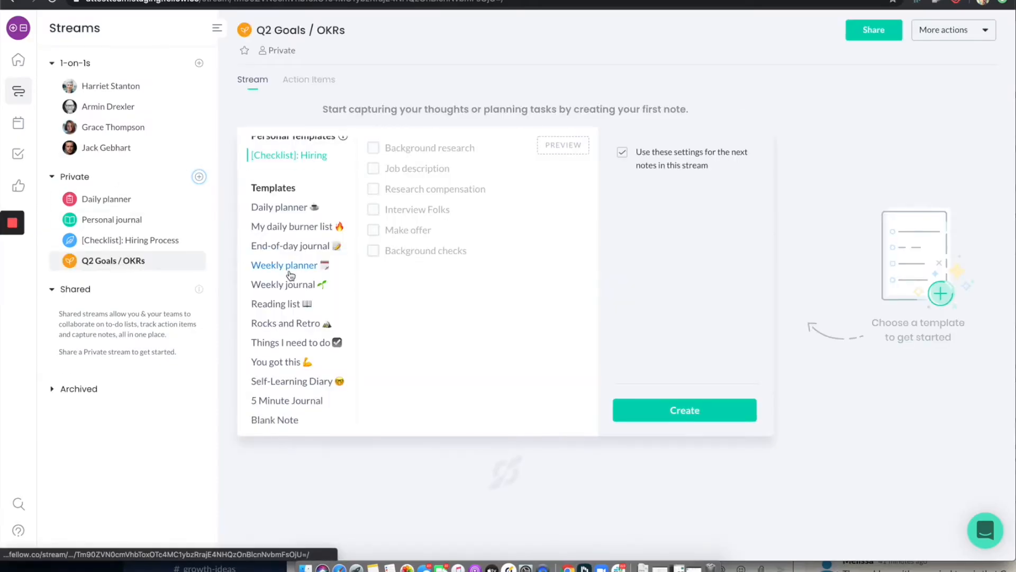
pyautogui.click(274, 420)
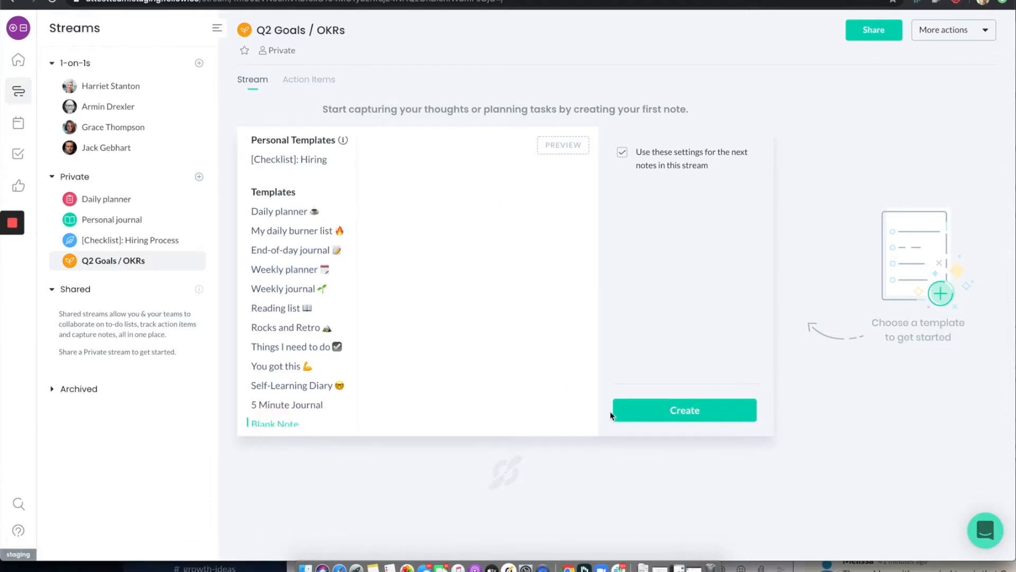
pyautogui.click(682, 419)
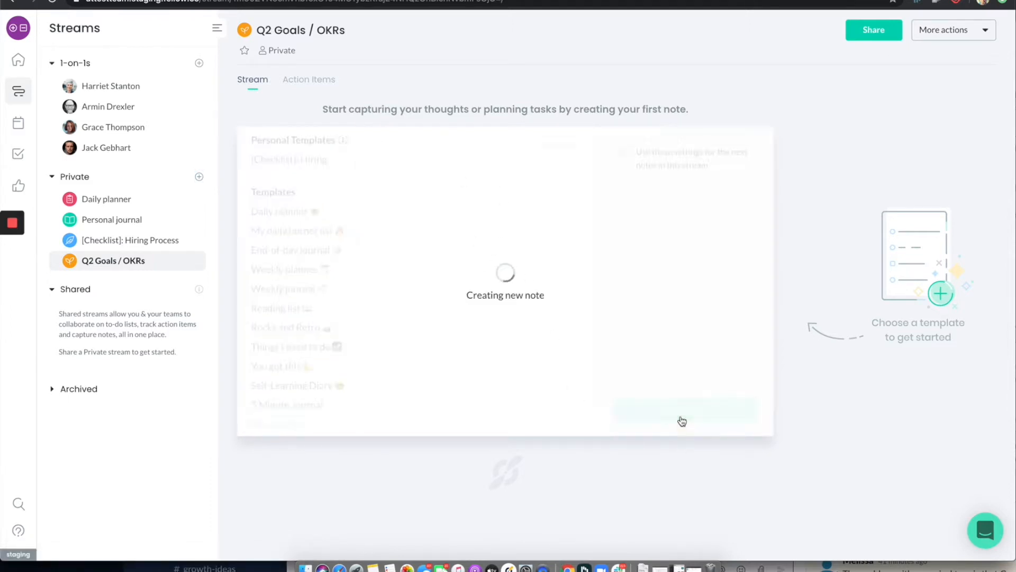
# Try different icons and colours for the stream, settling on the second-to-last symbol in yellow-orange
pyautogui.click(241, 33)
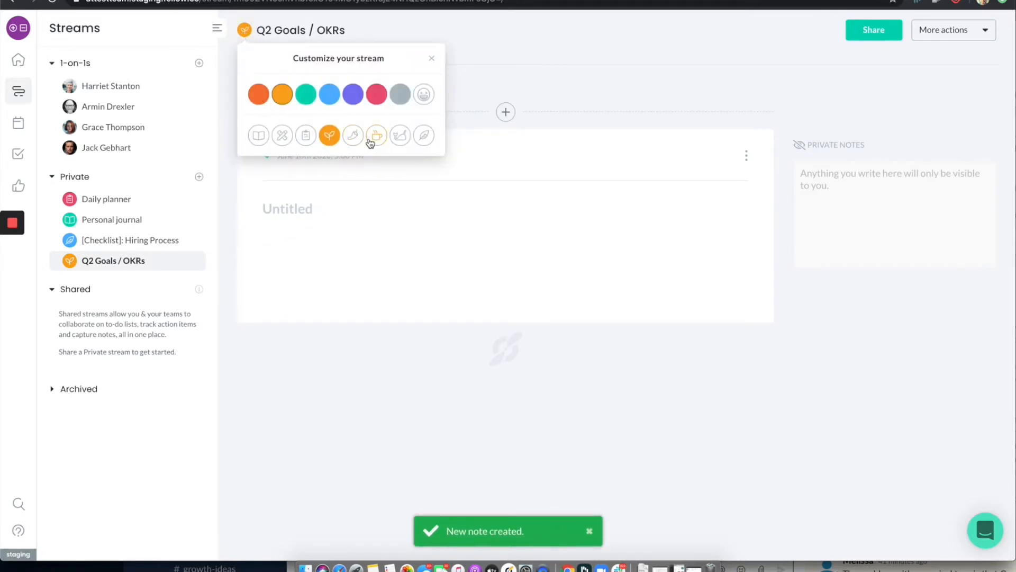
pyautogui.click(424, 135)
pyautogui.click(305, 102)
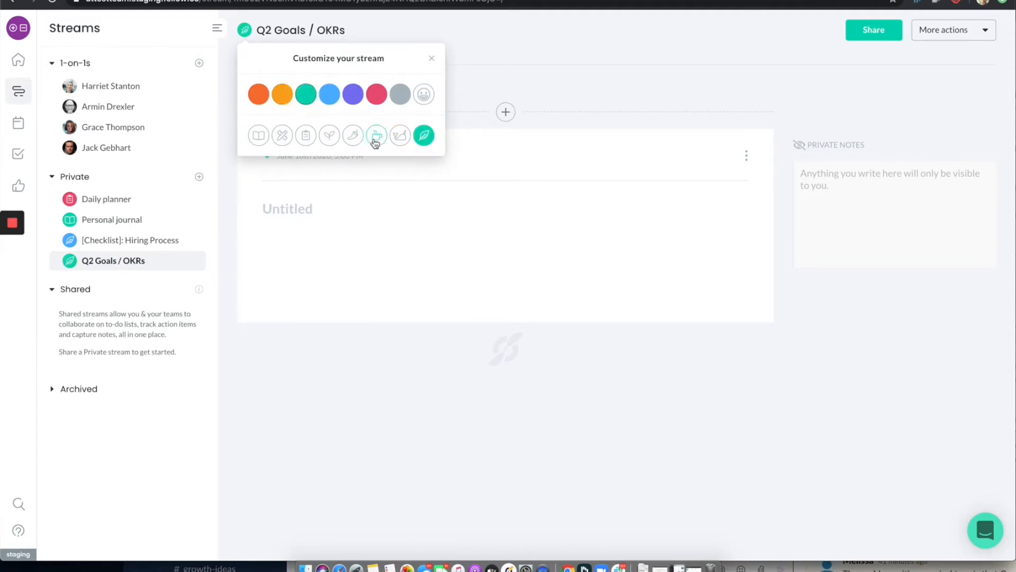
pyautogui.click(400, 135)
pyautogui.click(377, 96)
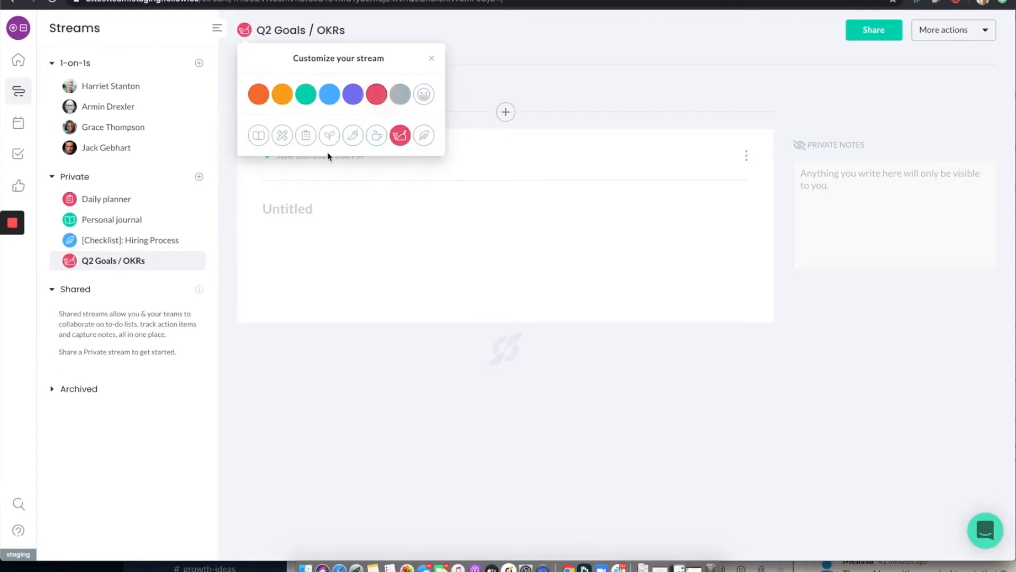
pyautogui.click(282, 97)
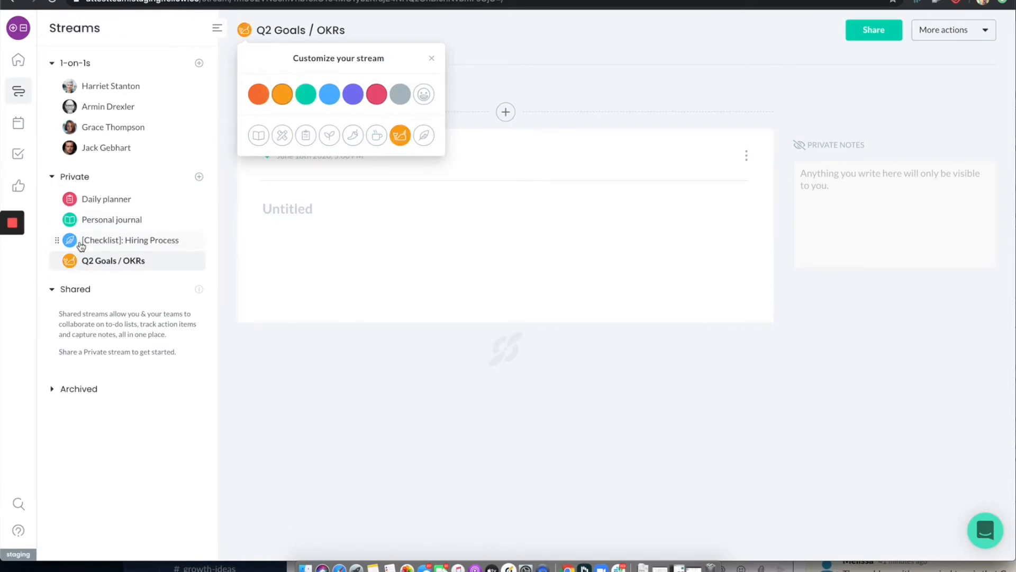
pyautogui.click(360, 208)
# Title the untitled note "Q2 Goals"
pyautogui.click(359, 207)
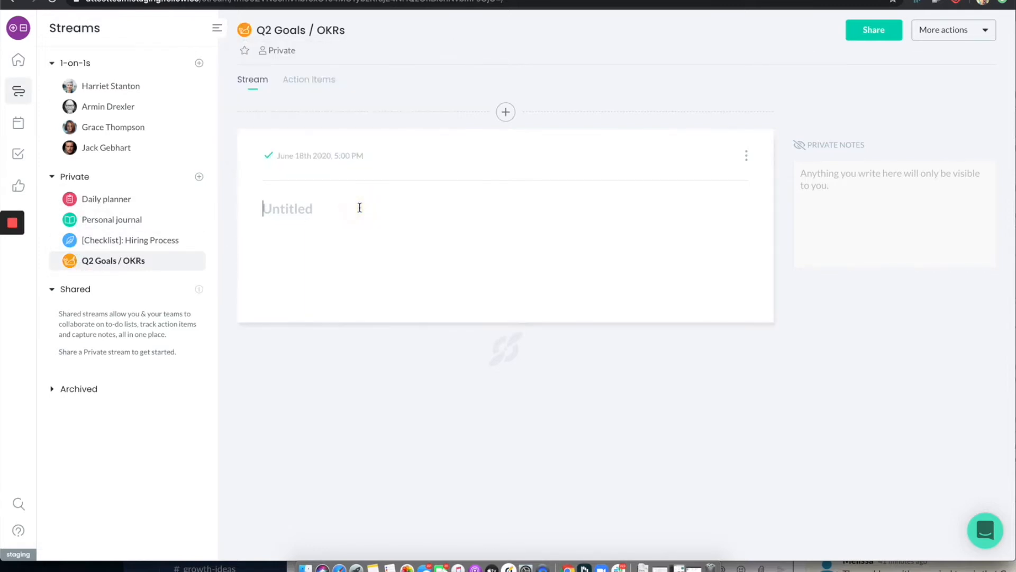
pyautogui.write('Q2 Goals')
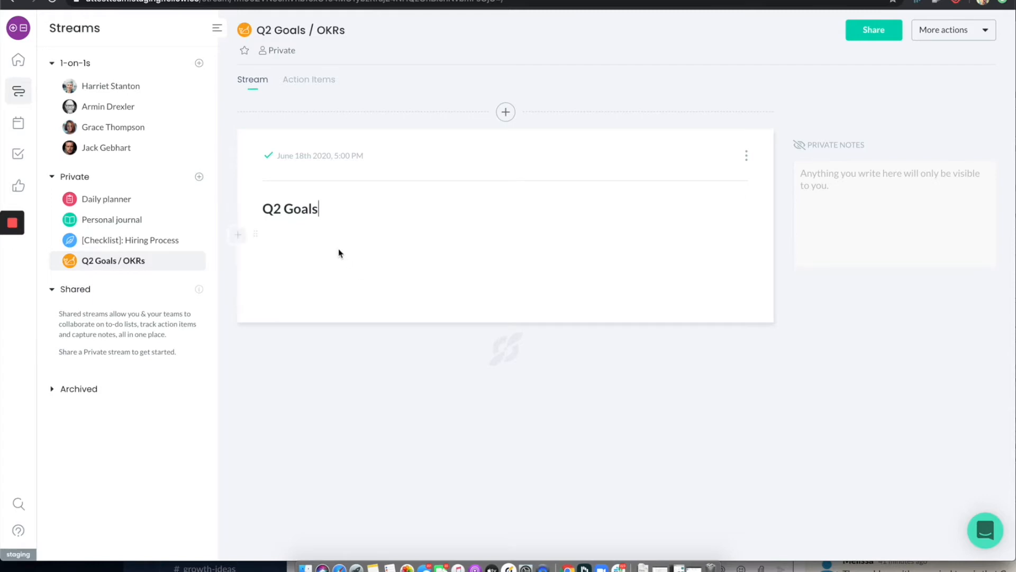
# Add the section headers "Marketing" and "Sales" below the note title, with a blank line between them
pyautogui.press('Return')
pyautogui.click(239, 236)
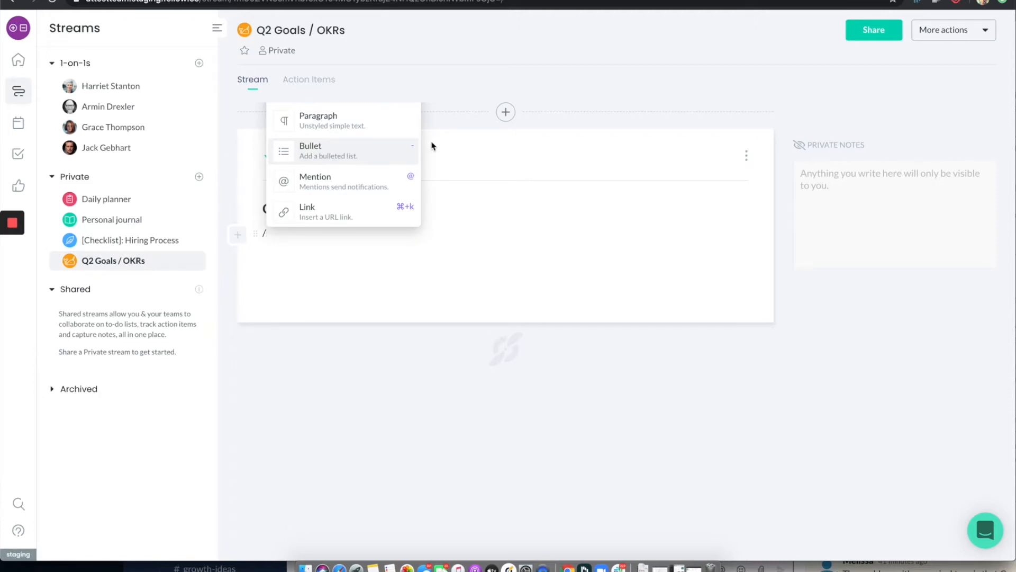
pyautogui.press('BackSpace')
pyautogui.write('#')
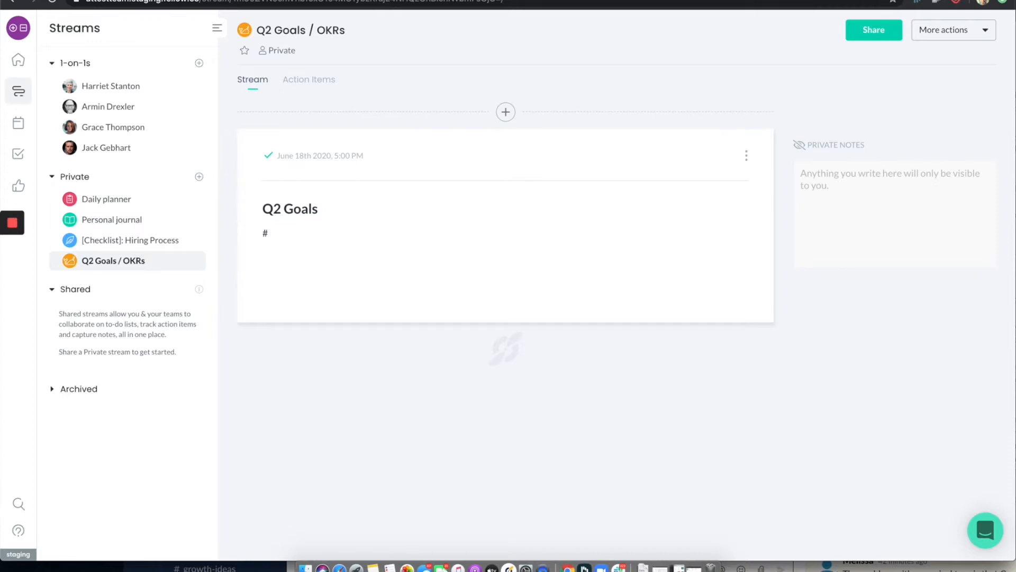
pyautogui.write(' He')
pyautogui.press('BackSpace')
pyautogui.press('BackSpace')
pyautogui.write('Marketing')
pyautogui.press('Return')
pyautogui.write('#')
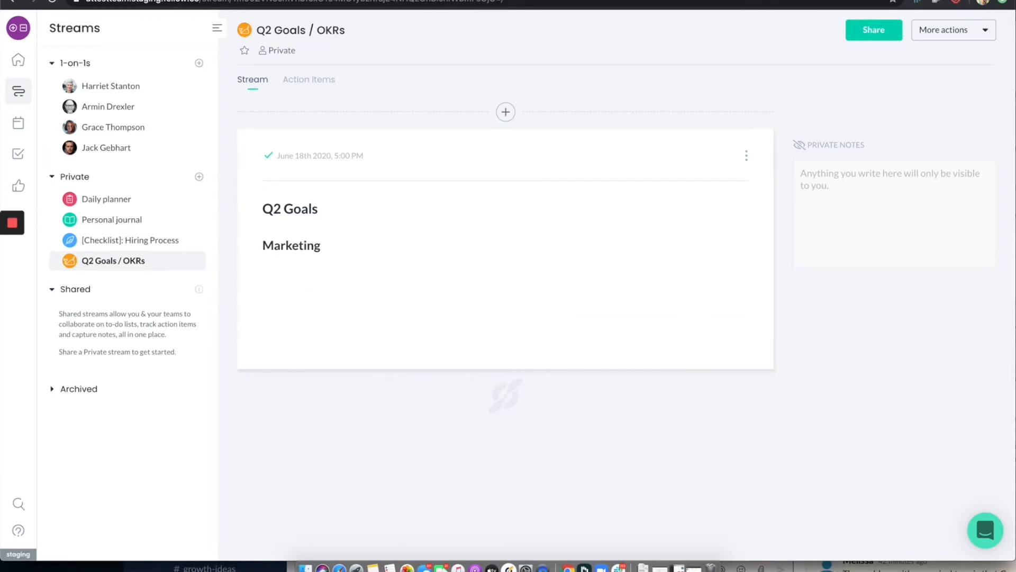
pyautogui.write(' Sales')
# Add the section headers "Customer Success" and "Engineering" below Sales, leaving a blank line under each preceding header
pyautogui.press('Return')
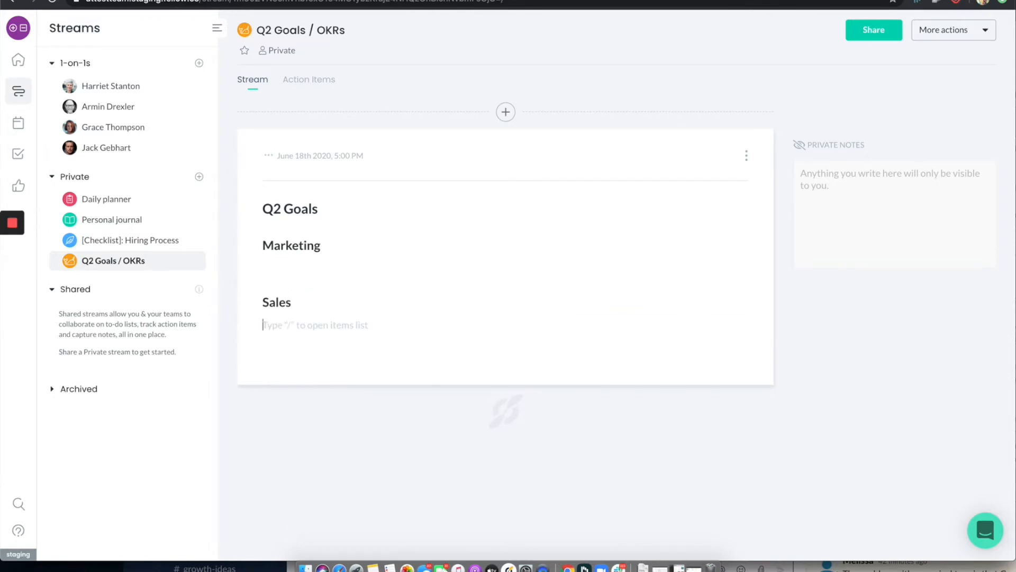
pyautogui.press('Return')
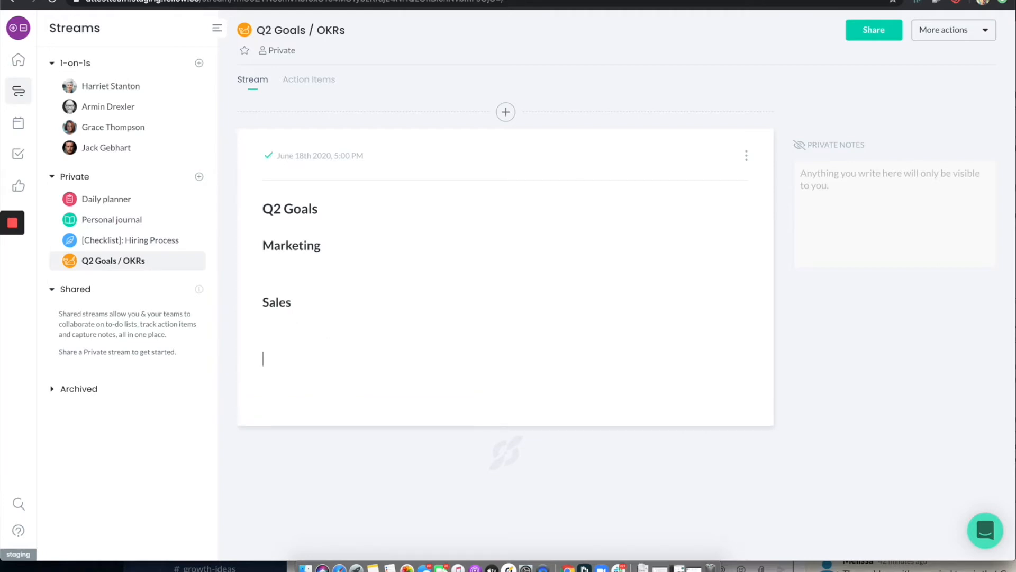
pyautogui.write('Customer Success')
pyautogui.press('Return')
pyautogui.press('Return')
pyautogui.write('# ')
pyautogui.write('Engineer')
pyautogui.press('BackSpace')
pyautogui.write('ring')
# Insert an empty action item under Marketing and another under Sales, removing the extra blank line below the Sales item
pyautogui.click(270, 260)
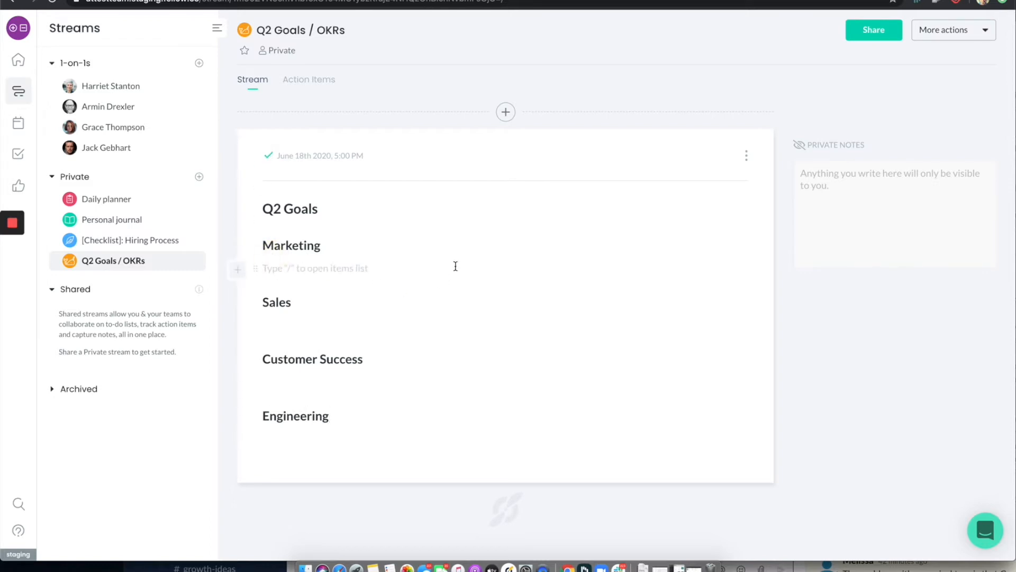
pyautogui.write('[]')
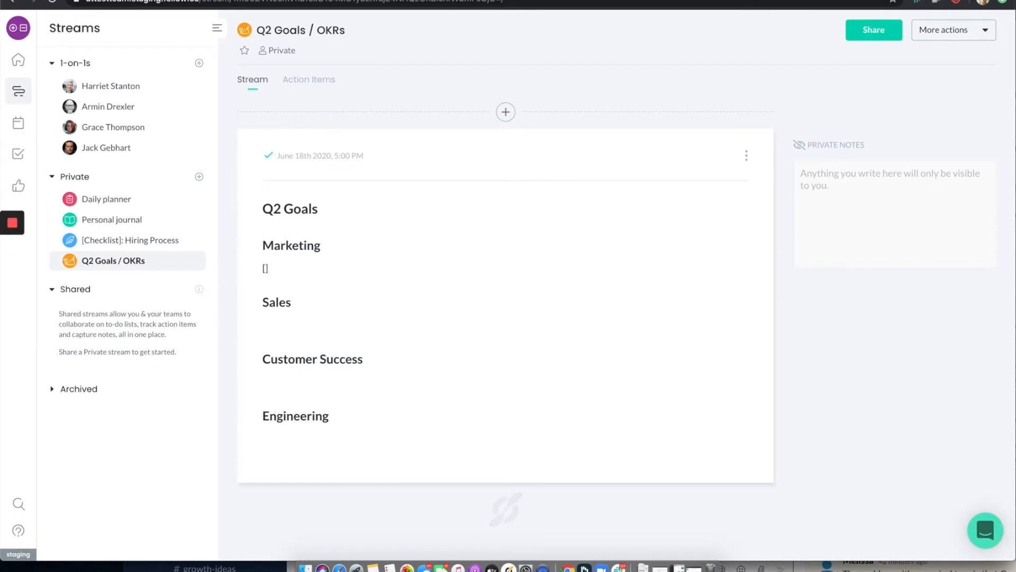
pyautogui.click(269, 330)
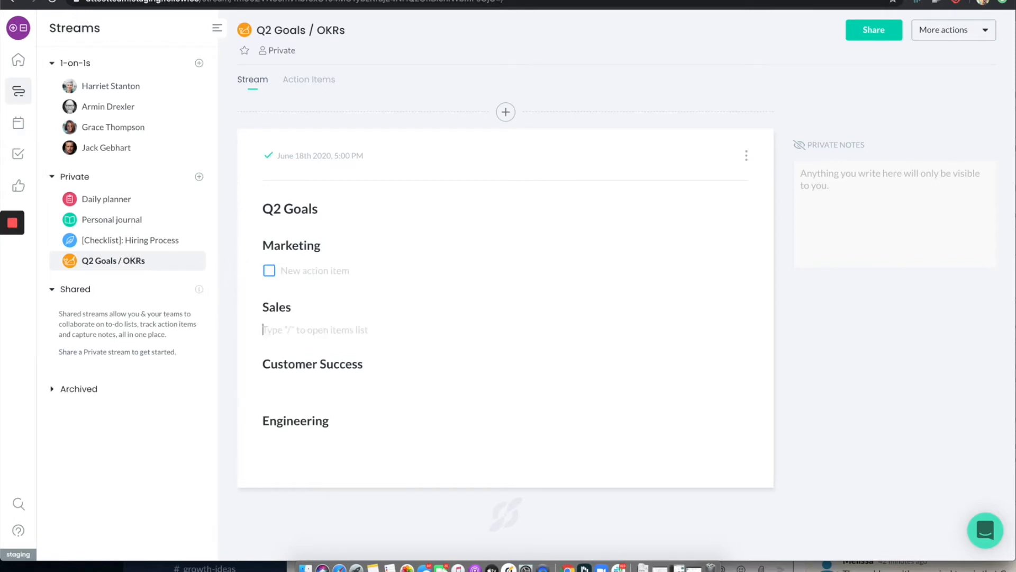
pyautogui.click(263, 307)
pyautogui.press('Return')
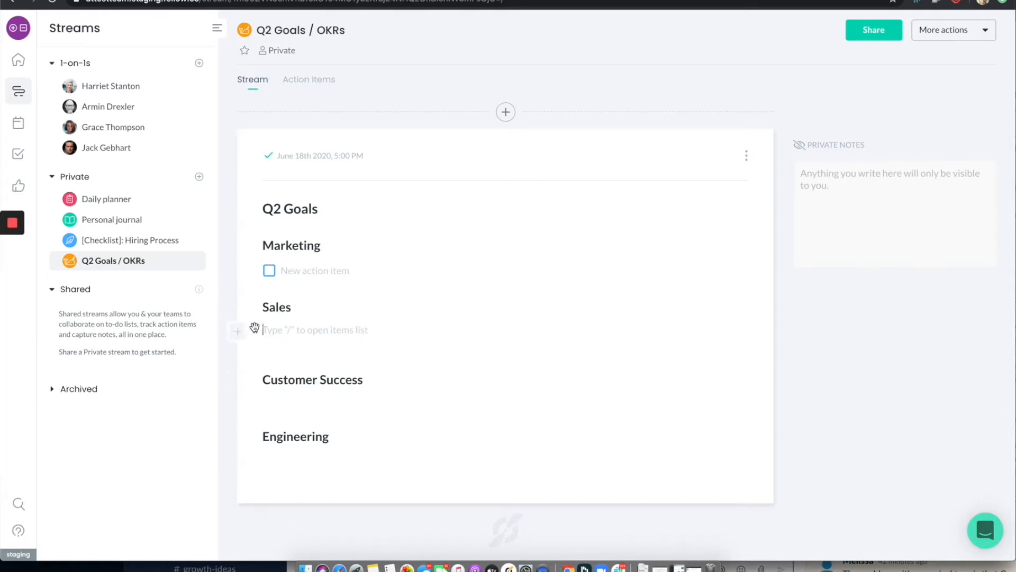
pyautogui.click(240, 331)
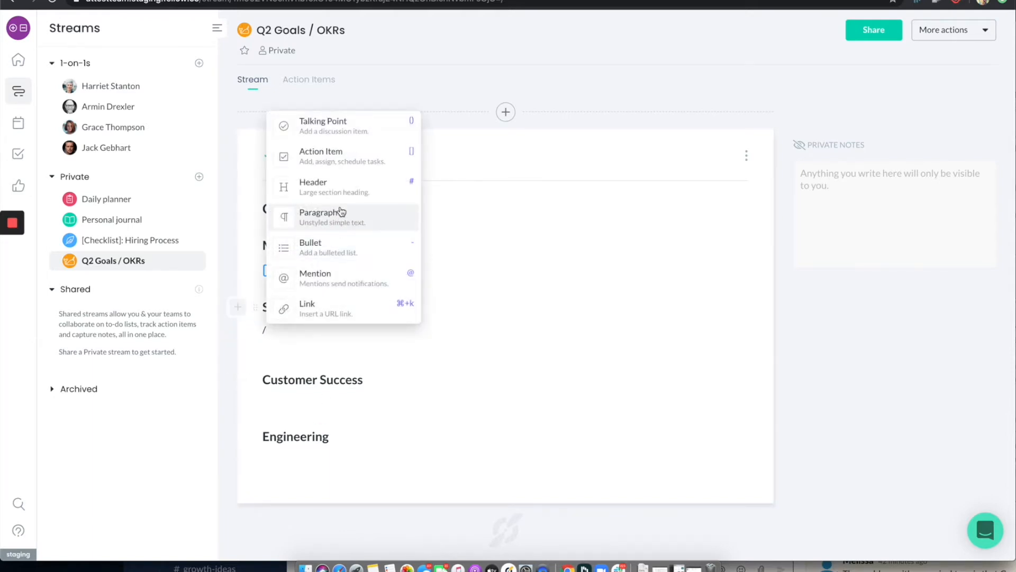
pyautogui.click(331, 163)
pyautogui.click(308, 358)
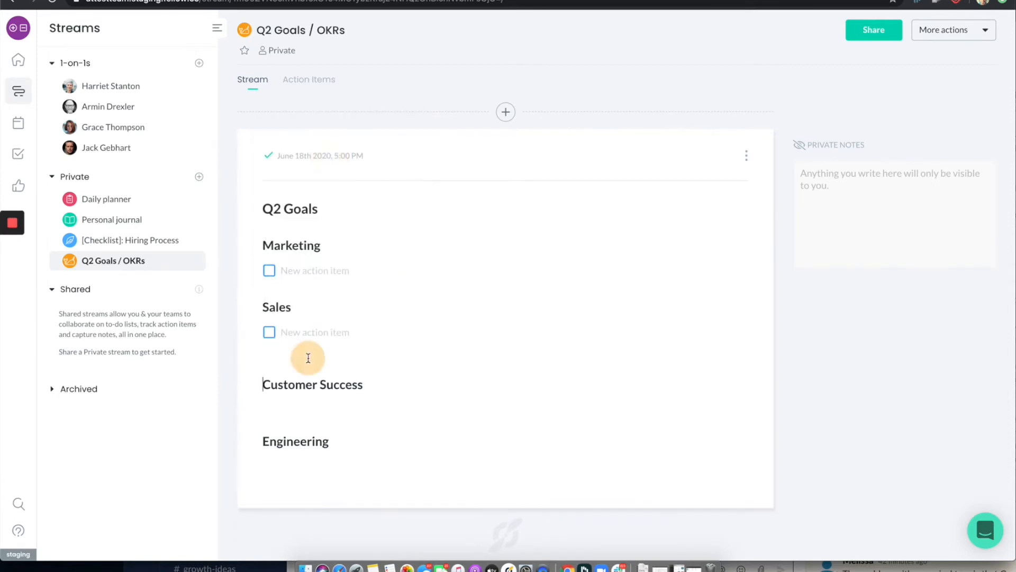
pyautogui.press('Up')
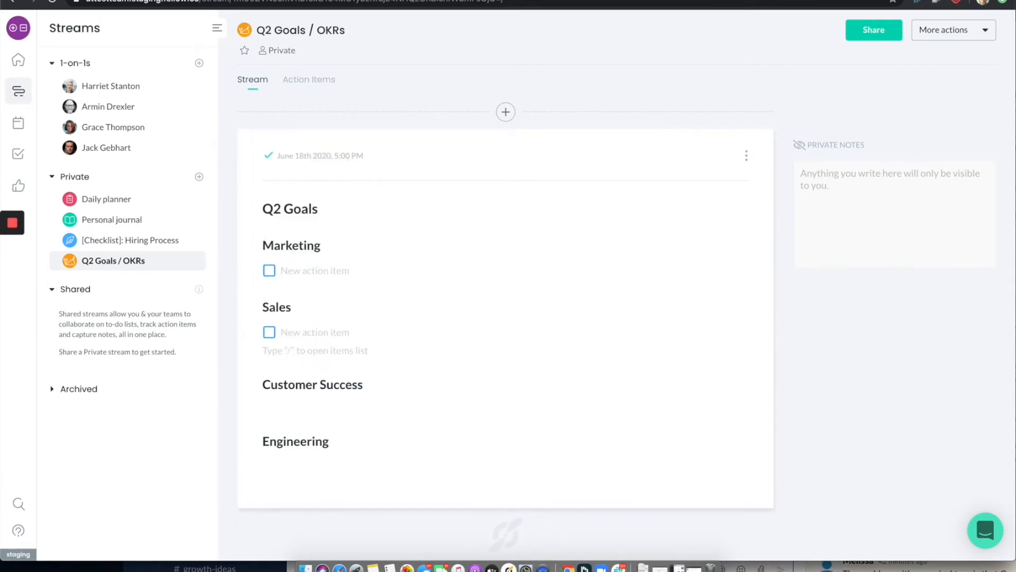
pyautogui.press('BackSpace')
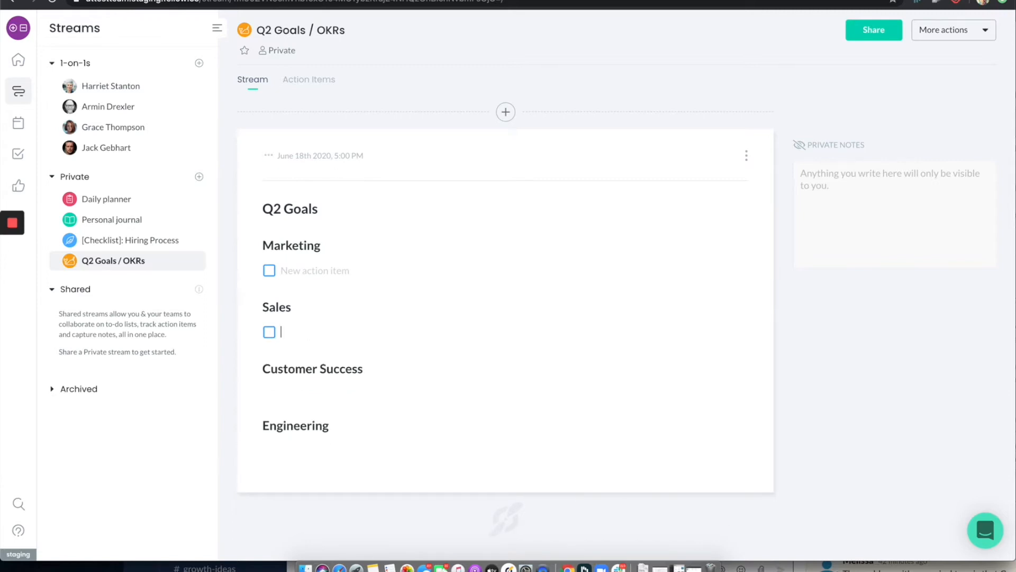
# Insert an empty action item under Customer Success and another under Engineering, removing the extra blank line between the sections
pyautogui.click(375, 368)
pyautogui.press('Return')
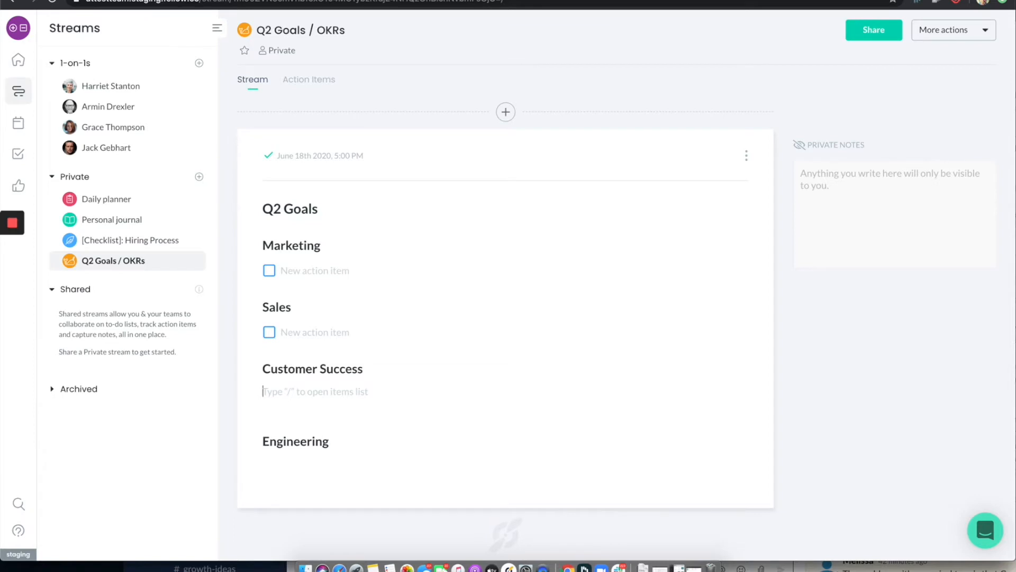
pyautogui.write('[]')
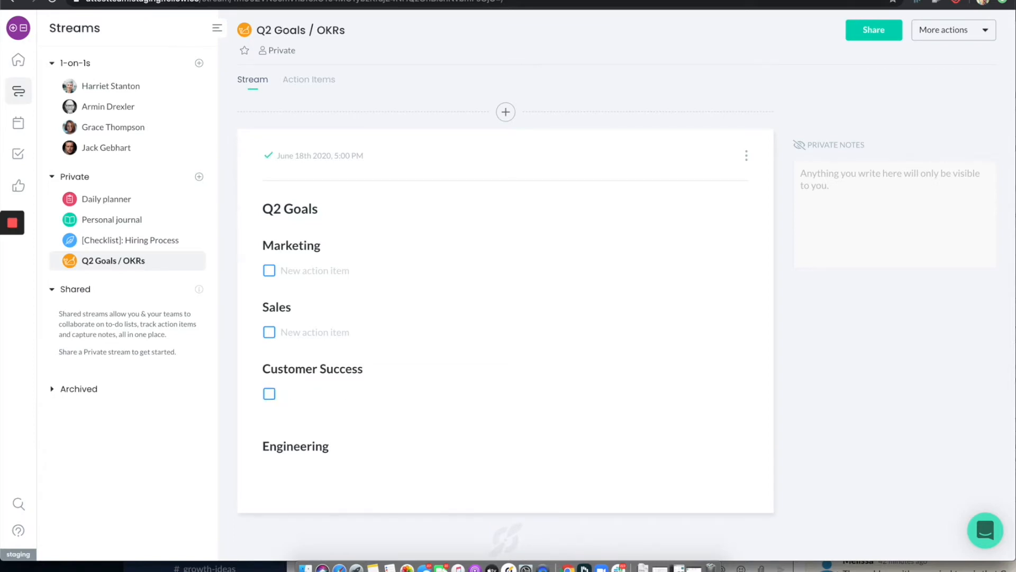
pyautogui.click(286, 410)
pyautogui.press('BackSpace')
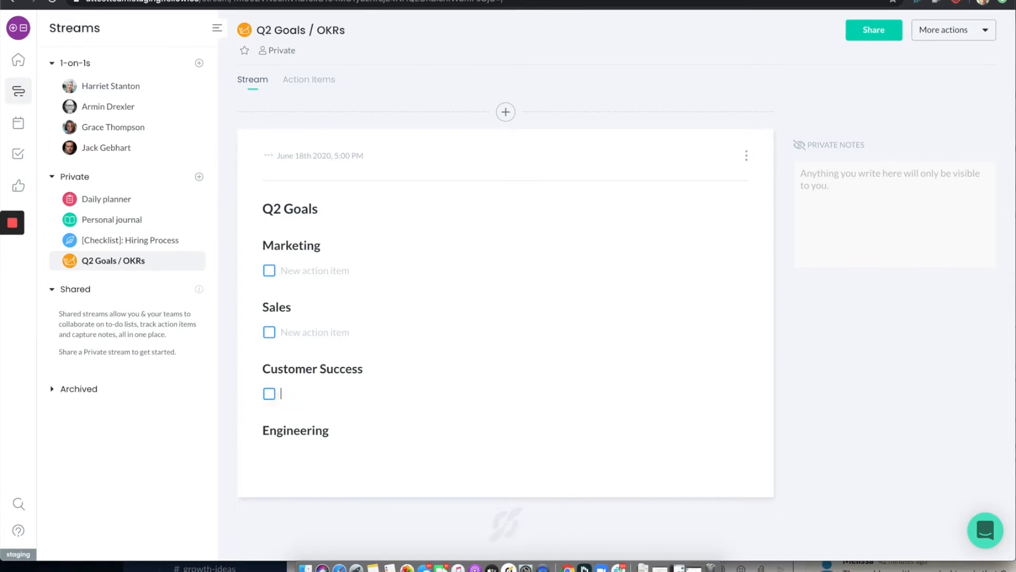
pyautogui.click(349, 433)
pyautogui.press('Return')
pyautogui.write('[]')
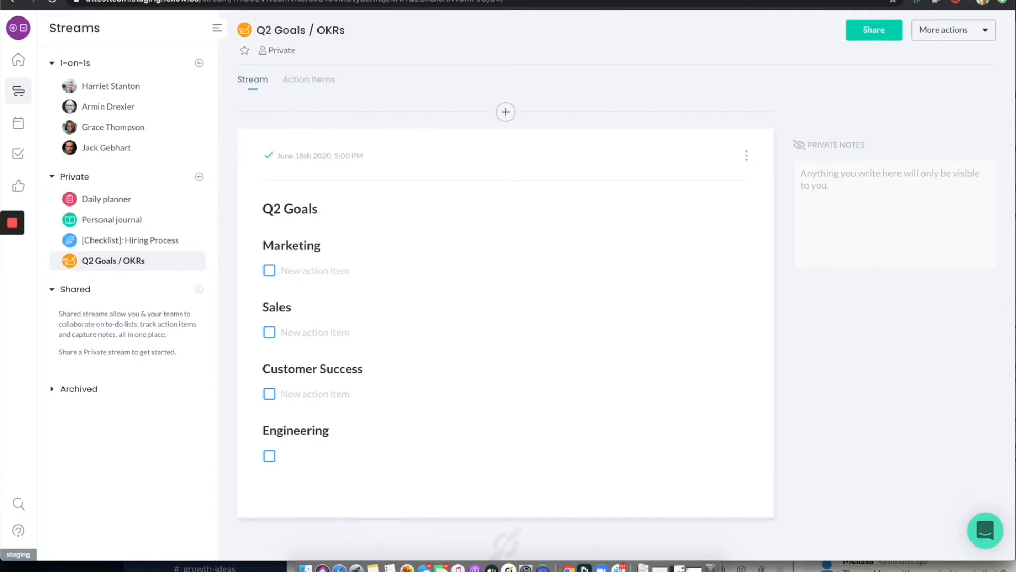
# Fill in the Marketing action item with "1Million views to website"
pyautogui.click(310, 271)
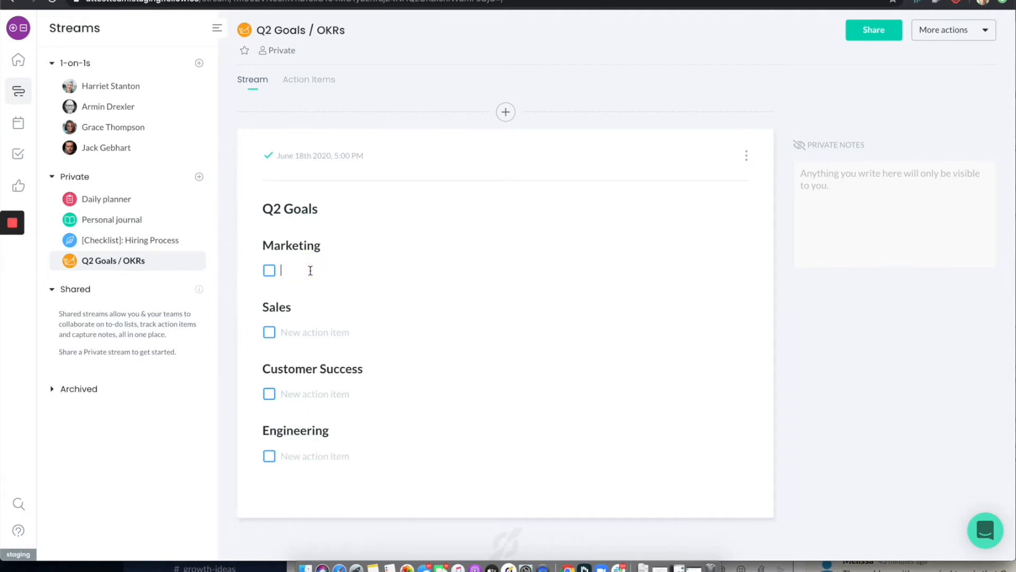
pyautogui.write('1Mi')
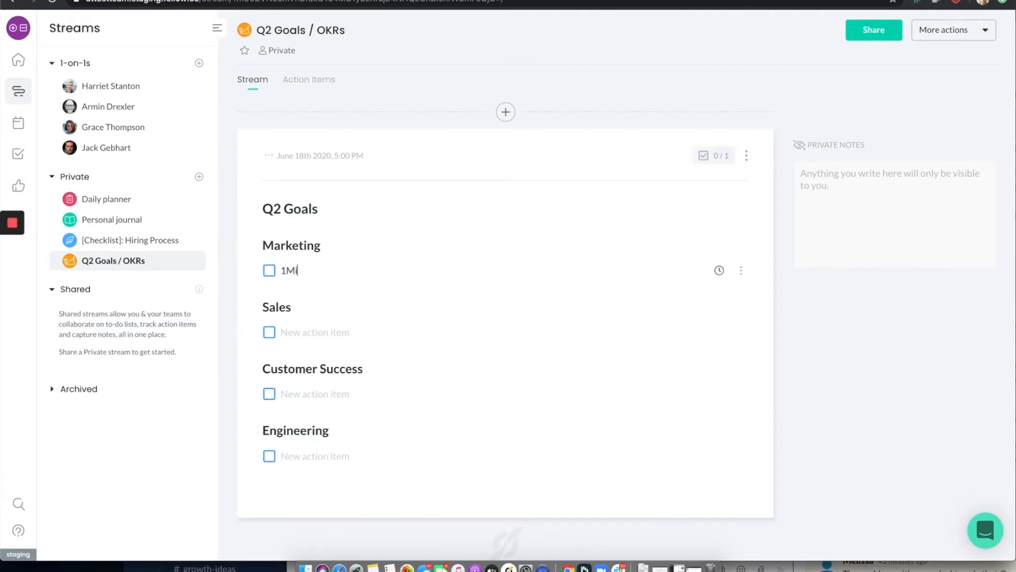
pyautogui.write('llion view')
pyautogui.write('s')
pyautogui.write(' to wbes')
pyautogui.press('BackSpace')
pyautogui.press('BackSpace')
pyautogui.press('BackSpace')
pyautogui.write('ebsite')
# Add a second Marketing action item "100,000 leads" and correct the first one to read "1 Million views to website"
pyautogui.press('Return')
pyautogui.write('1')
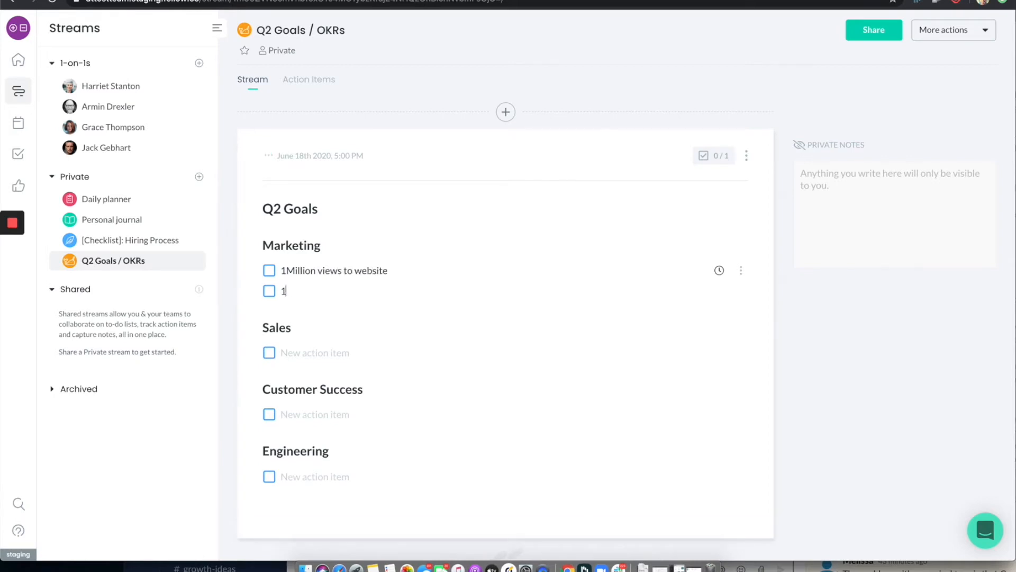
pyautogui.write('00,000 leads')
pyautogui.press('BackSpace')
pyautogui.press('BackSpace')
pyautogui.write('nds')
pyautogui.click(286, 271)
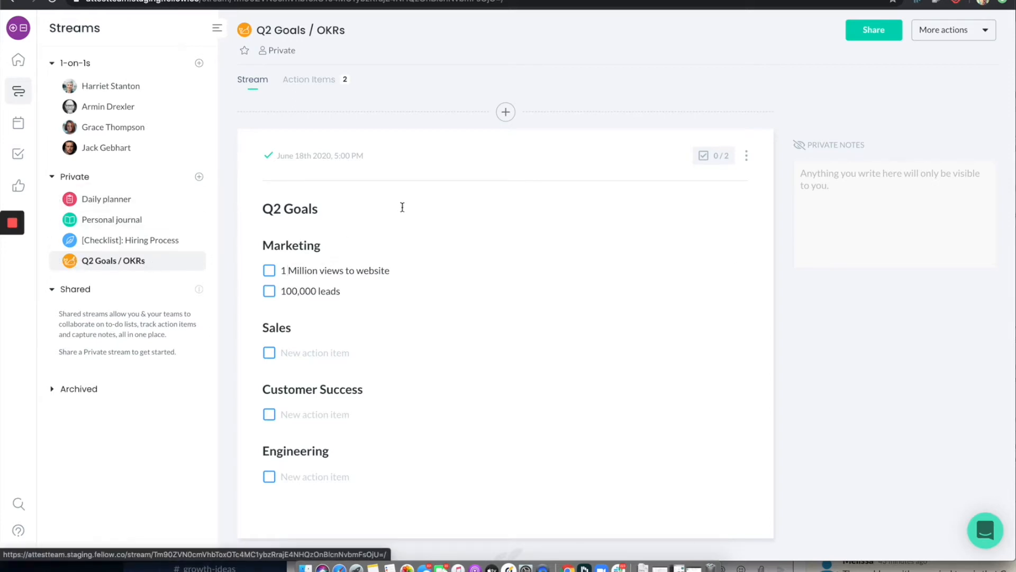
# Start sharing the Q2 Goals / OKRs stream and add the first 1-on-1 teammate as a recipient by first name
pyautogui.click(866, 33)
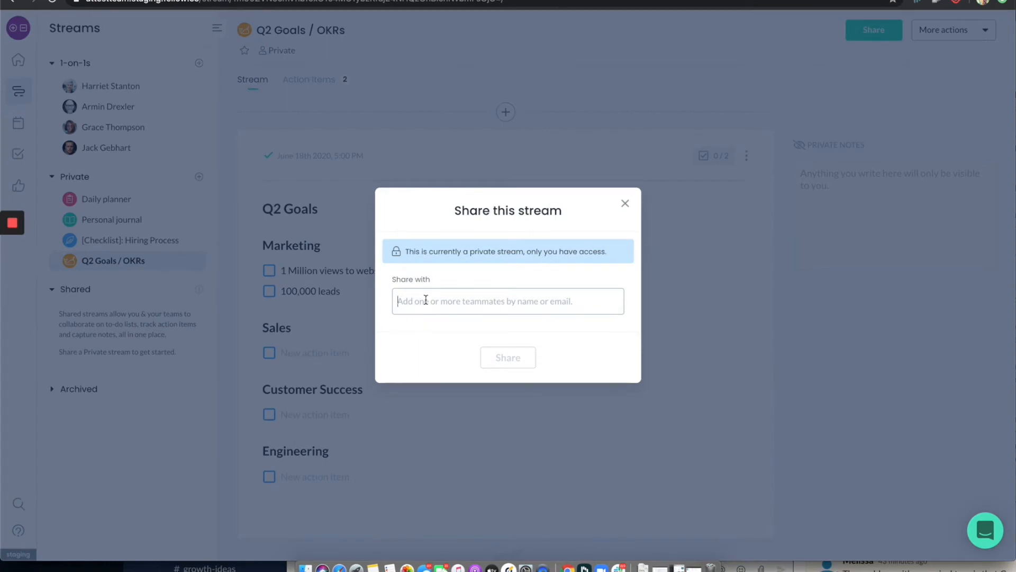
pyautogui.click(426, 300)
pyautogui.press('Down')
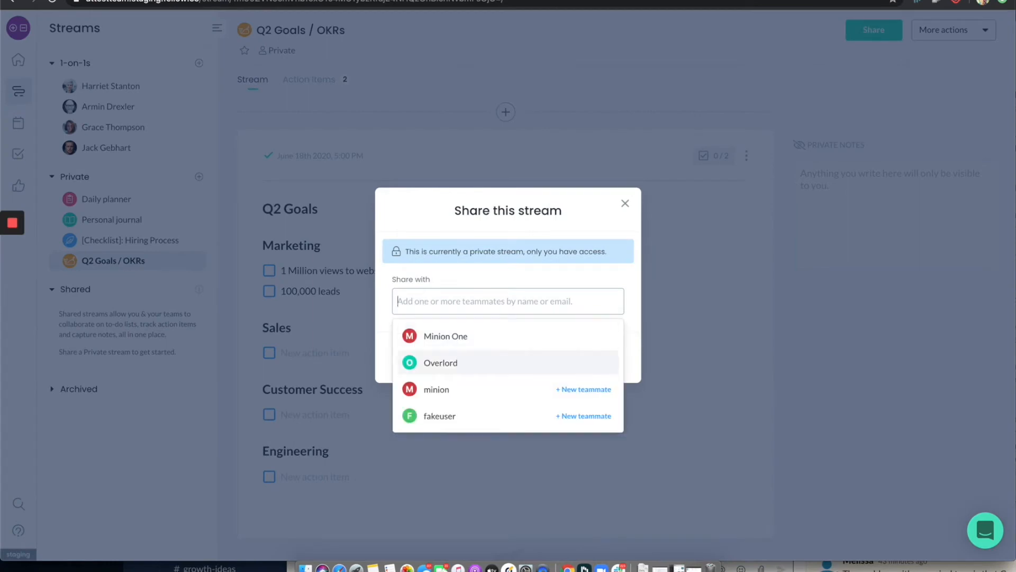
pyautogui.write('har')
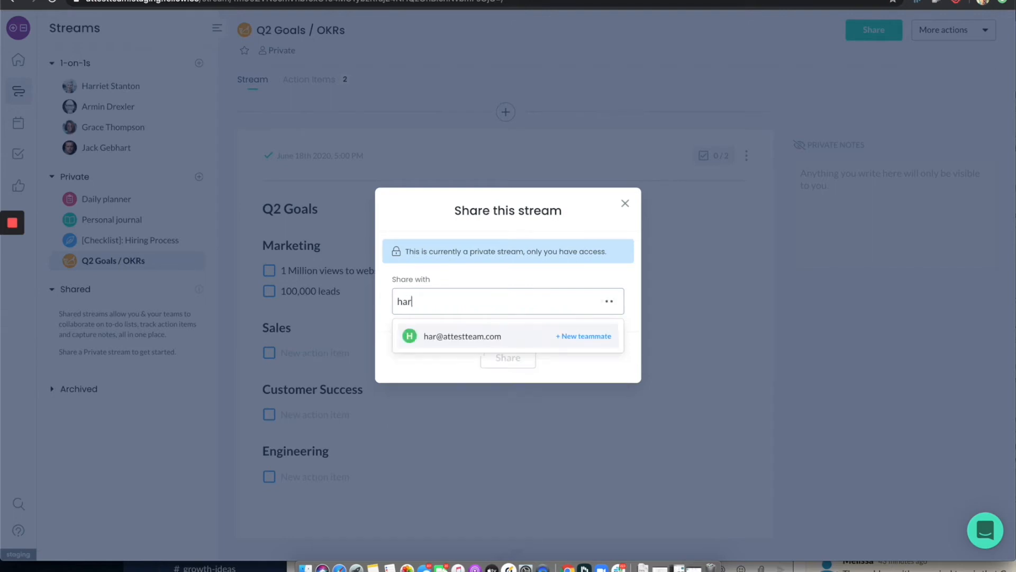
pyautogui.write('ie')
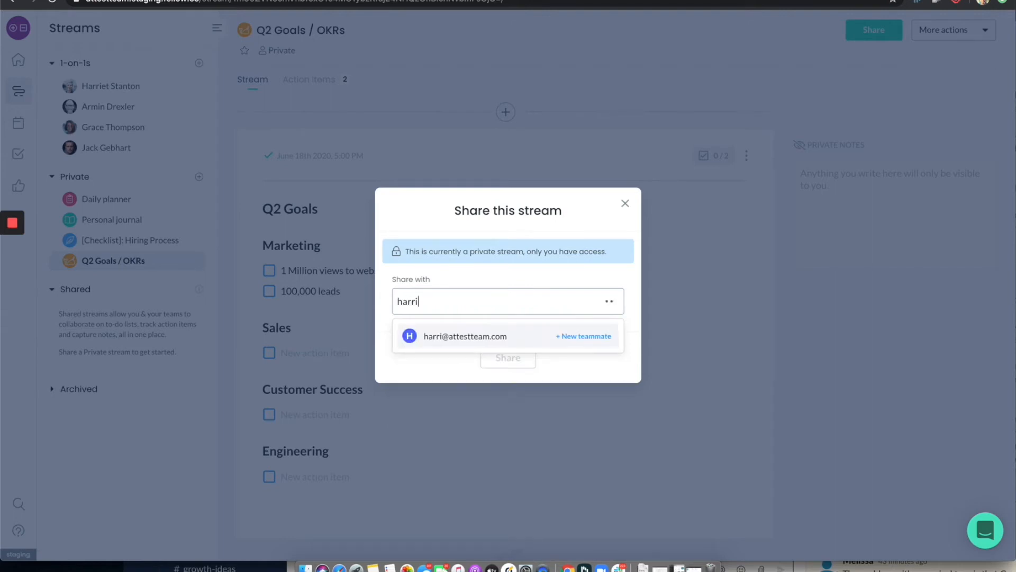
pyautogui.press('BackSpace')
pyautogui.press('BackSpace')
pyautogui.write('iet')
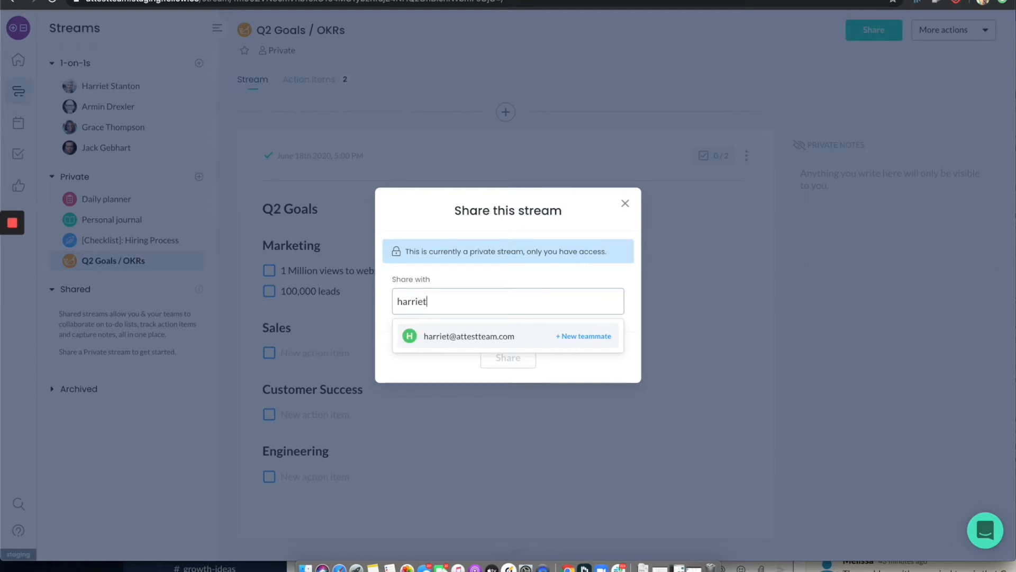
pyautogui.press('Return')
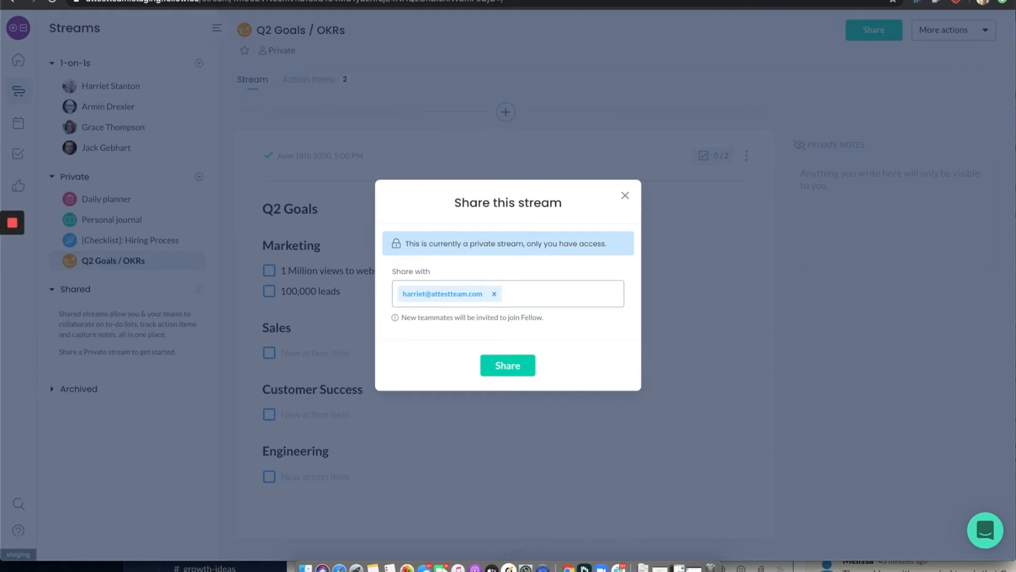
# Add the second 1-on-1 teammate as a recipient by first name and share the stream, dismissing the Shared streams hint
pyautogui.write('armin')
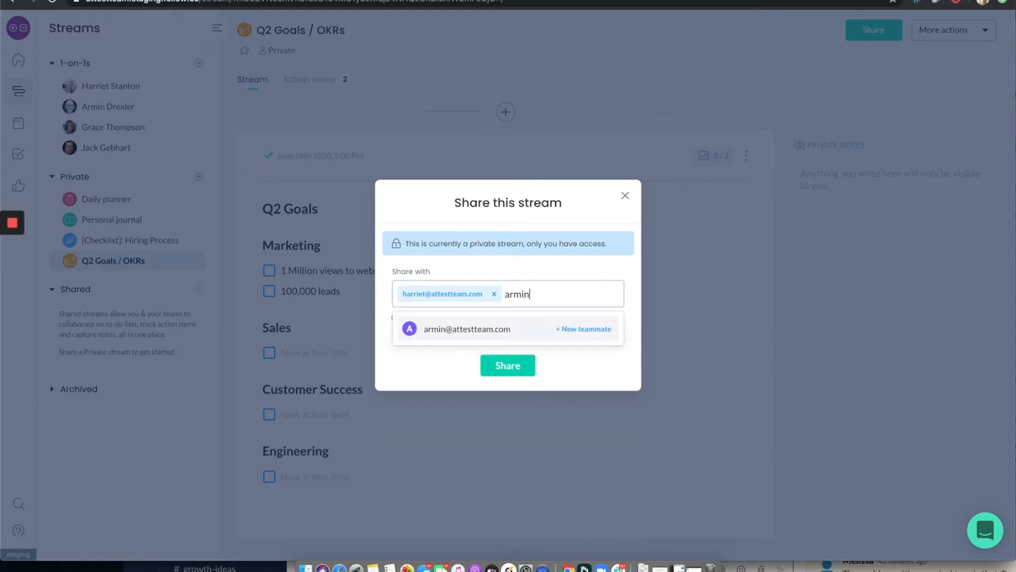
pyautogui.press('Return')
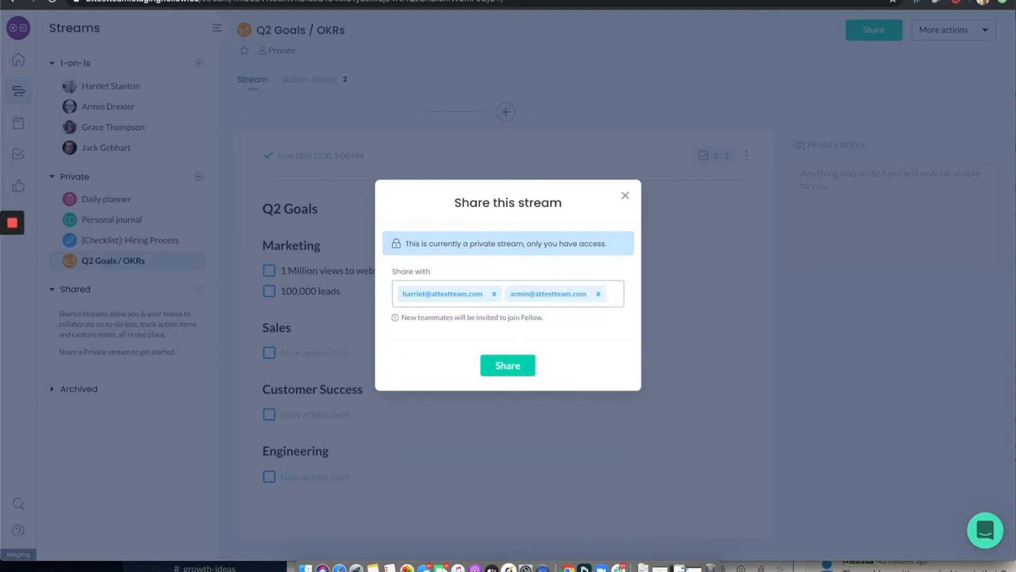
pyautogui.write('amin')
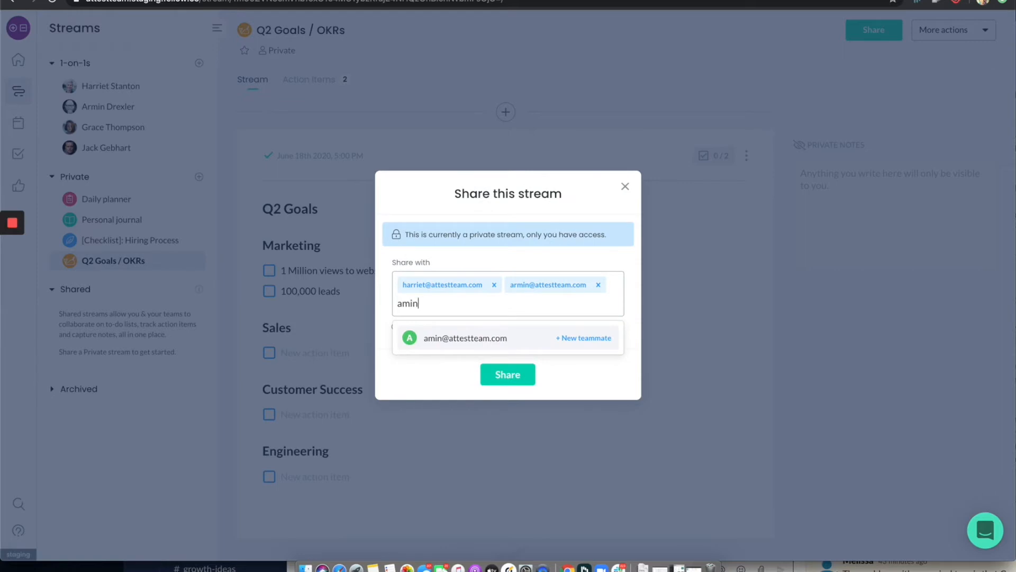
pyautogui.press('BackSpace')
pyautogui.press('BackSpace')
pyautogui.press('BackSpace')
pyautogui.press('BackSpace')
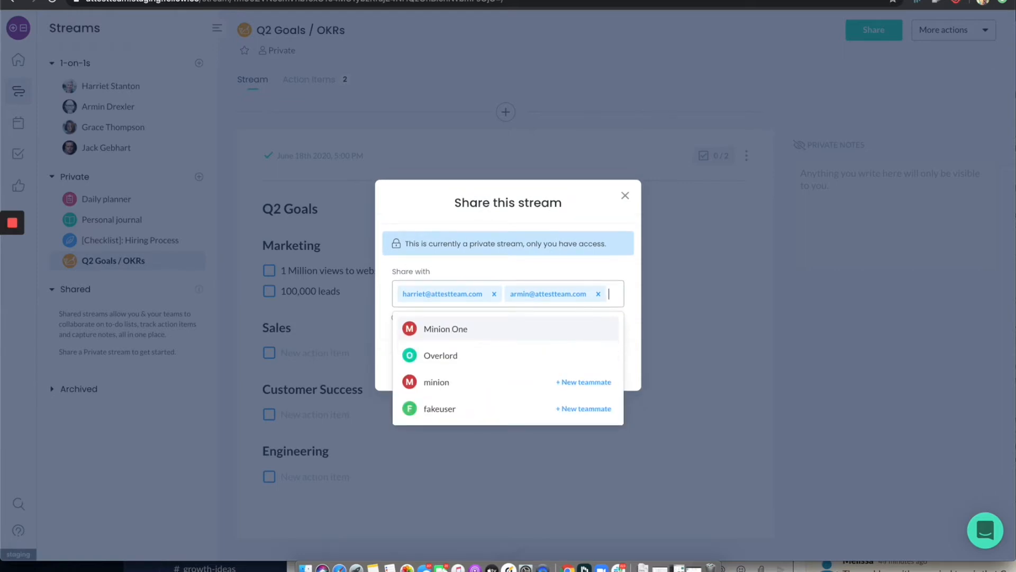
pyautogui.click(607, 267)
pyautogui.click(497, 370)
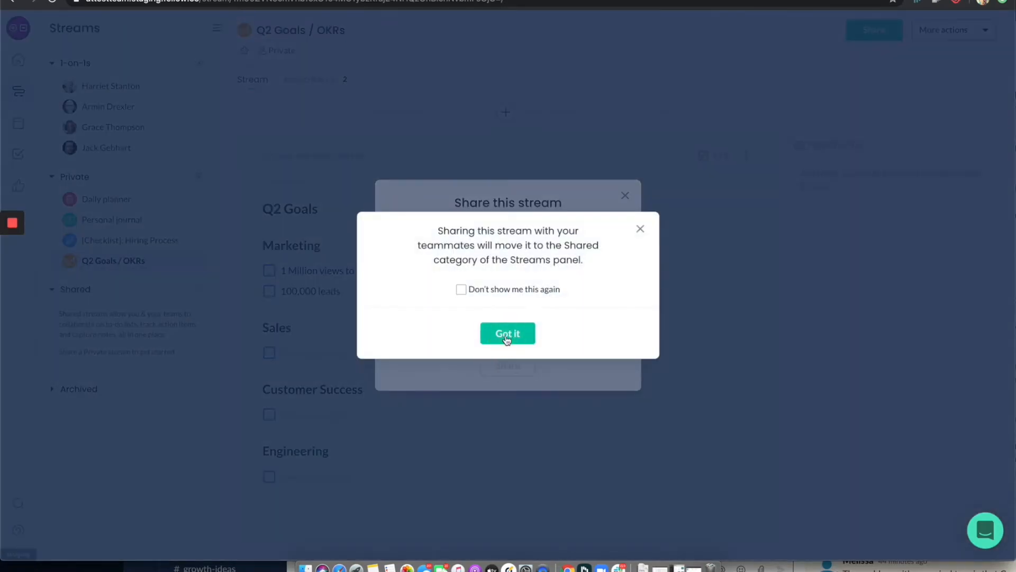
pyautogui.click(505, 334)
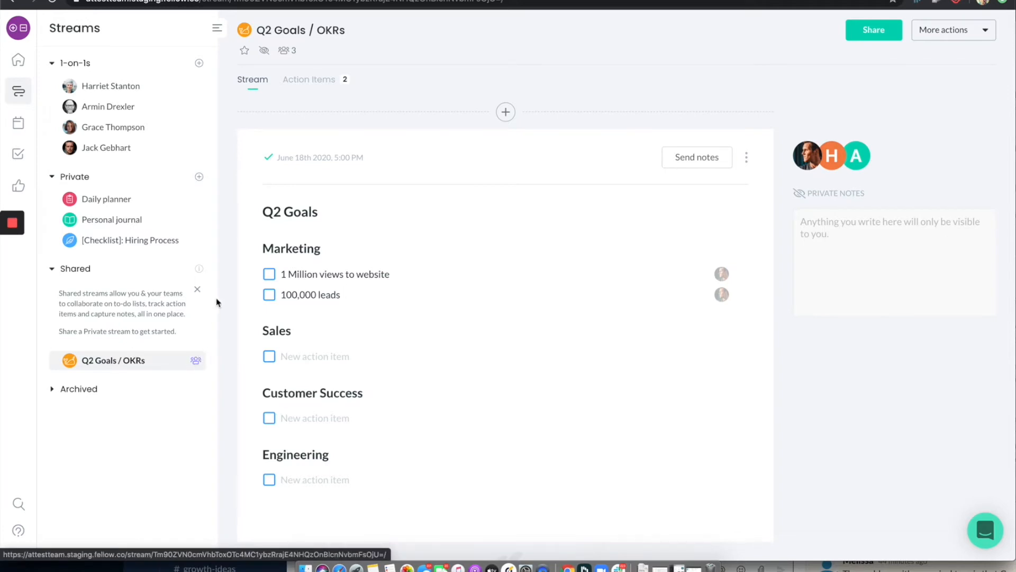
pyautogui.click(198, 290)
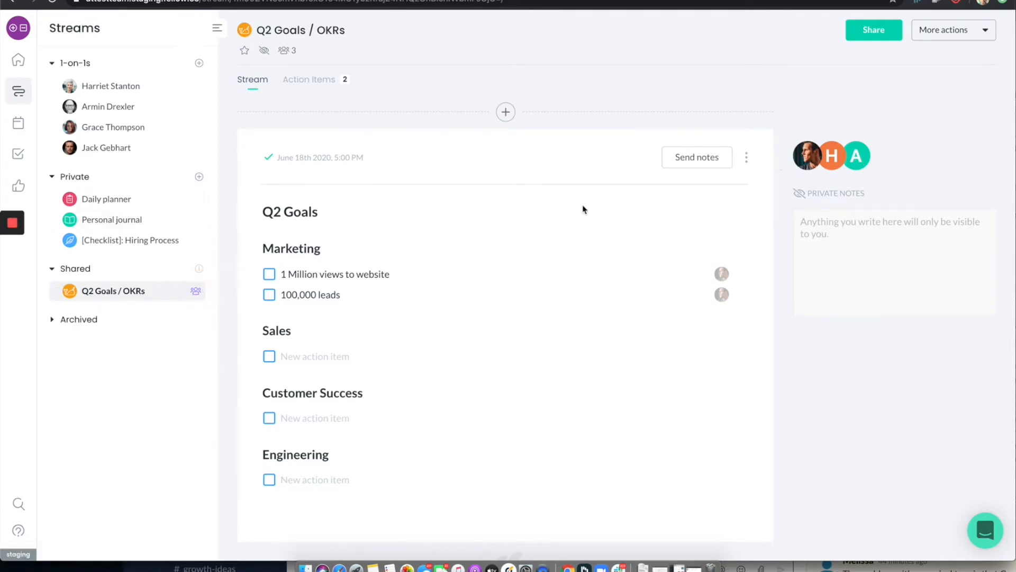
# Review who the stream is shared with and look at the new-note template options without creating a note
pyautogui.click(852, 30)
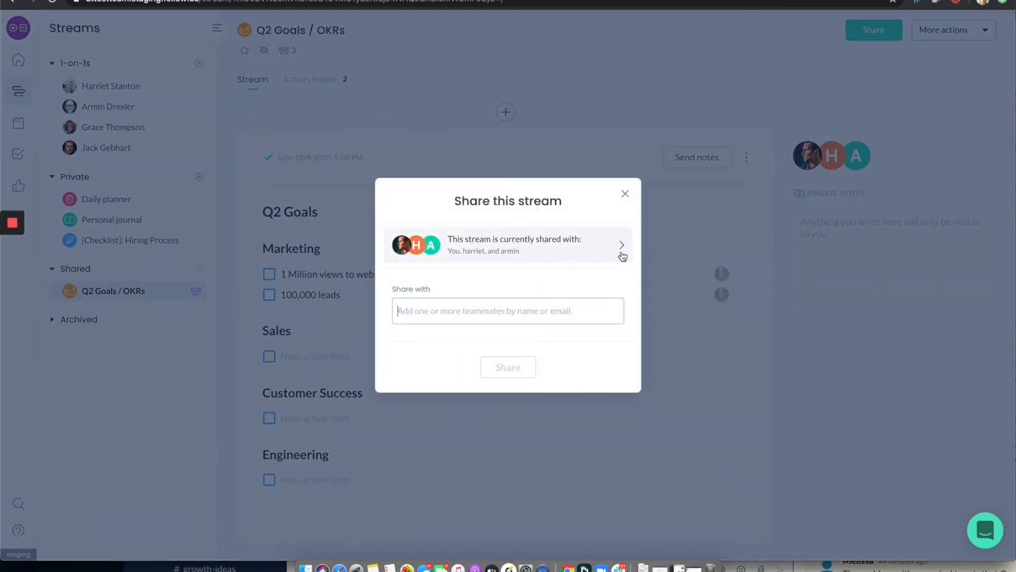
pyautogui.click(625, 194)
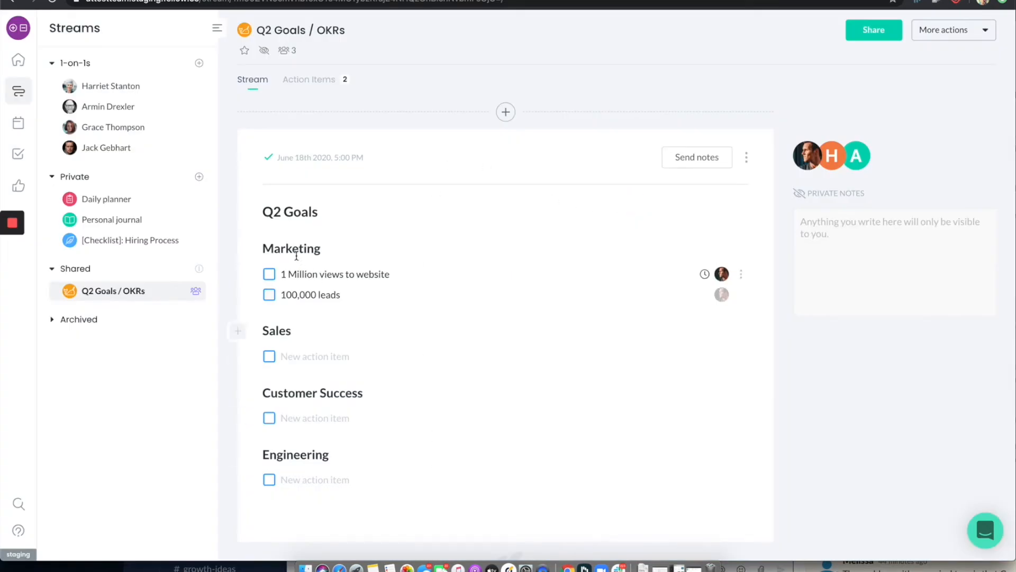
pyautogui.click(504, 112)
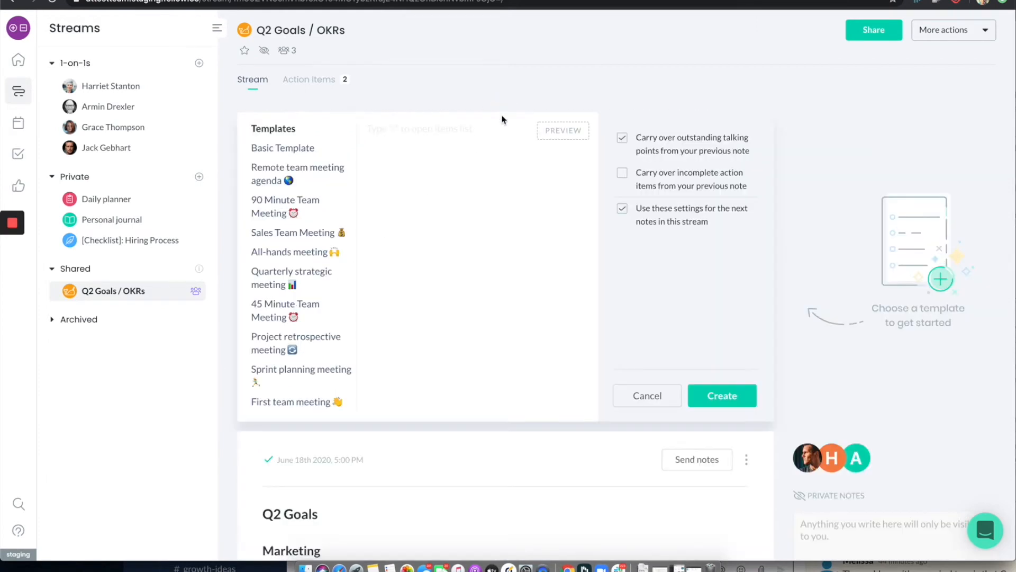
pyautogui.click(657, 392)
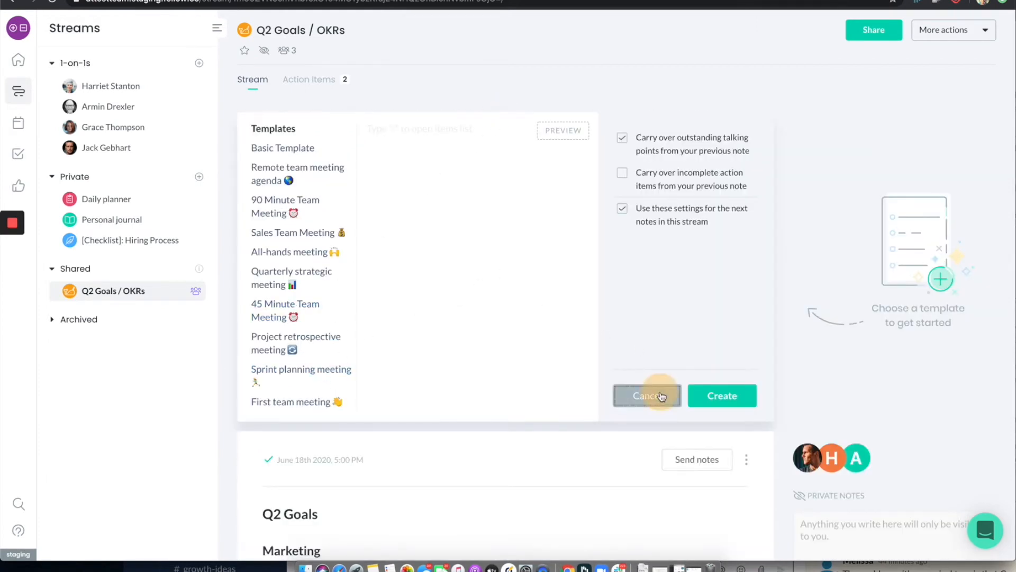
# Save the Q2 Goals note as a personal template named "Goals"
pyautogui.click(746, 157)
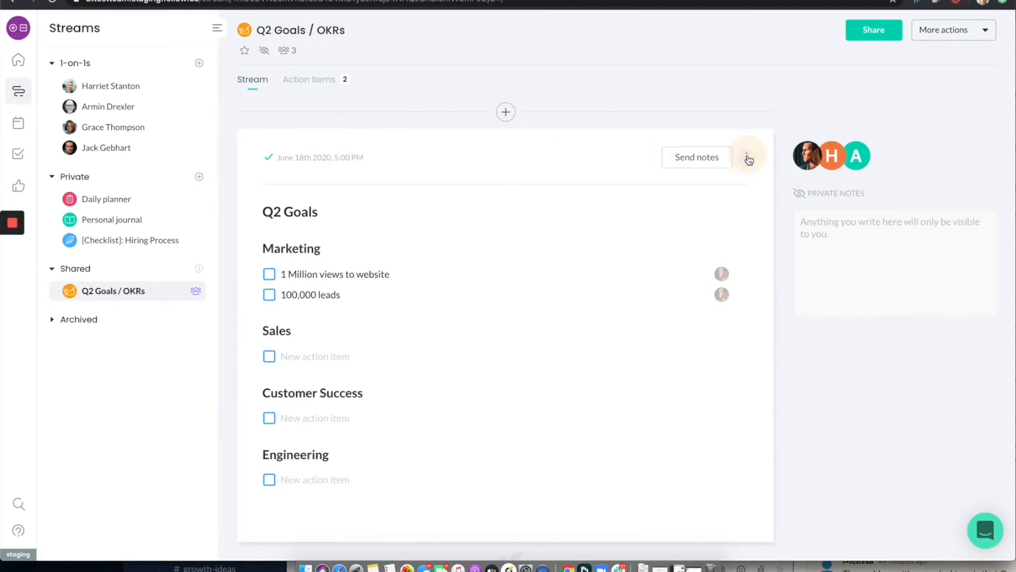
pyautogui.click(703, 242)
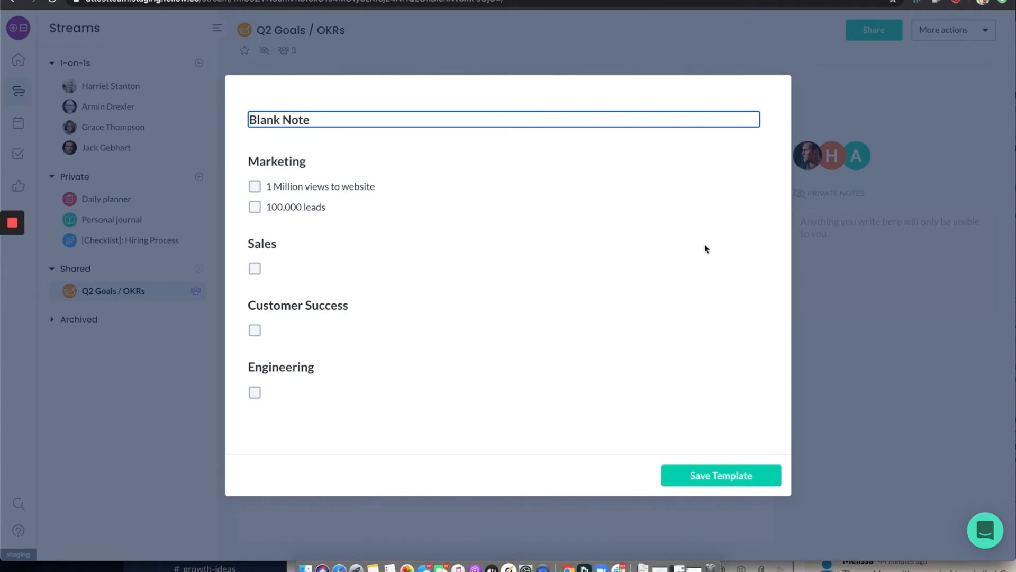
pyautogui.press('super+a')
pyautogui.write('Goals')
pyautogui.click(712, 476)
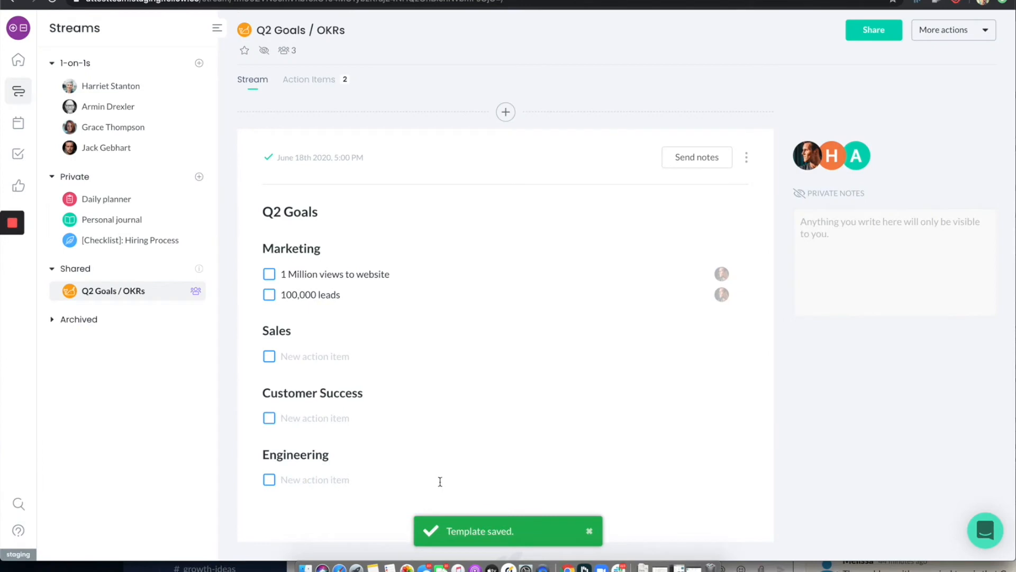
# Create a new note in the stream from the Goals template, with carrying over outstanding talking points turned off
pyautogui.click(505, 111)
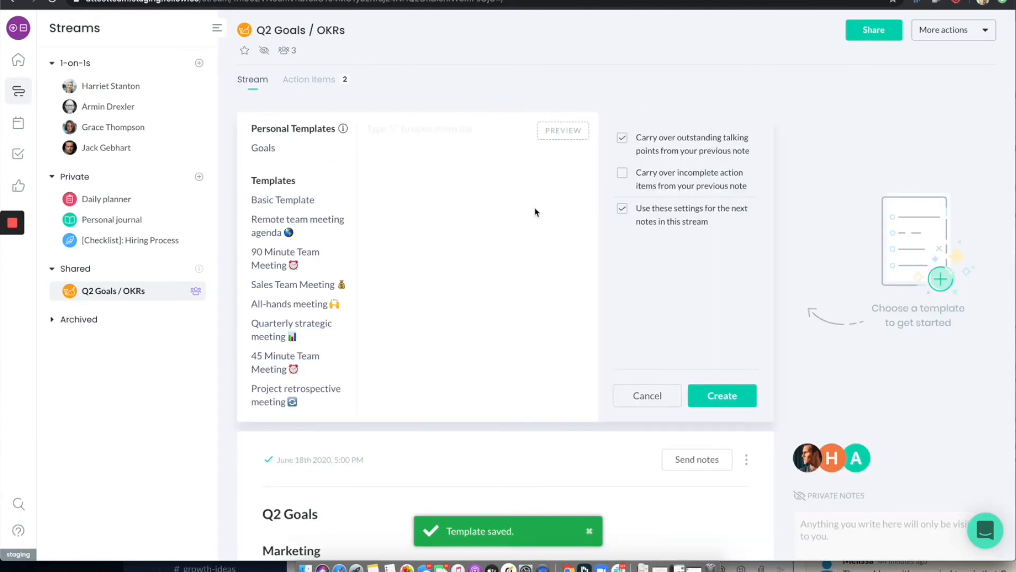
pyautogui.click(623, 139)
pyautogui.click(285, 149)
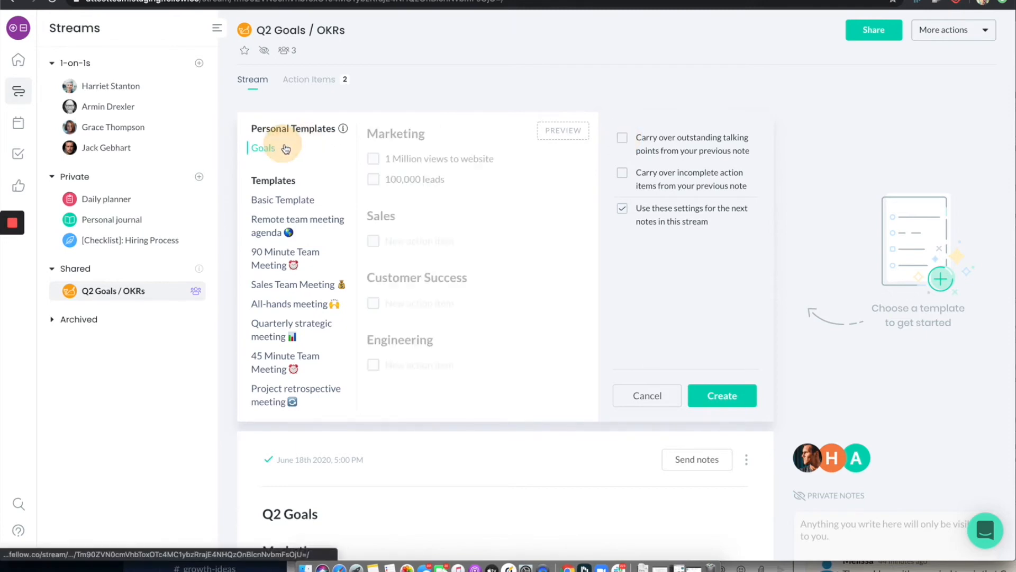
pyautogui.click(720, 395)
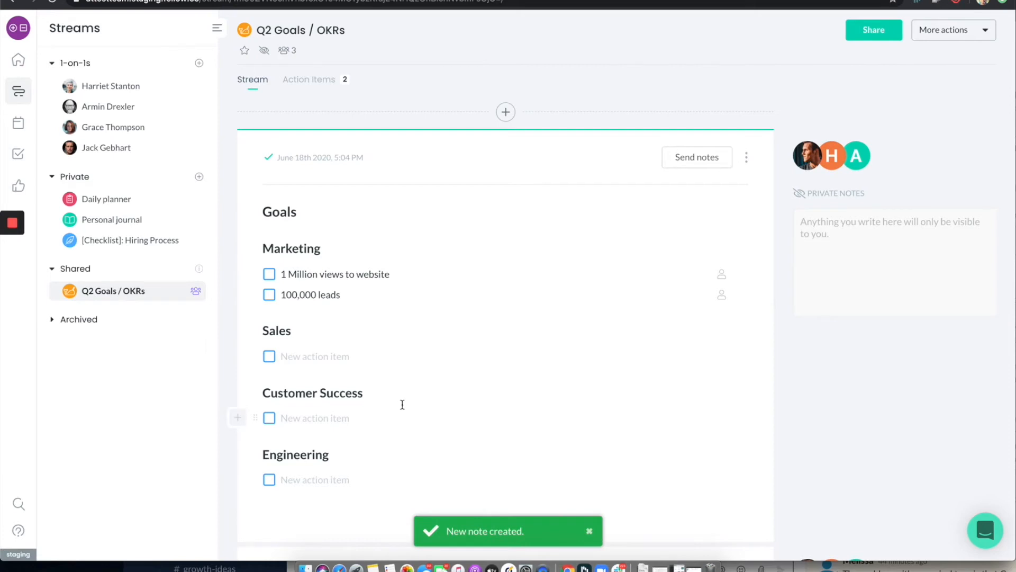
# Clear the two Marketing goals in the new Goals note, leaving one empty action item
pyautogui.scroll(-5, 401, 405)
pyautogui.scroll(1, 426, 387)
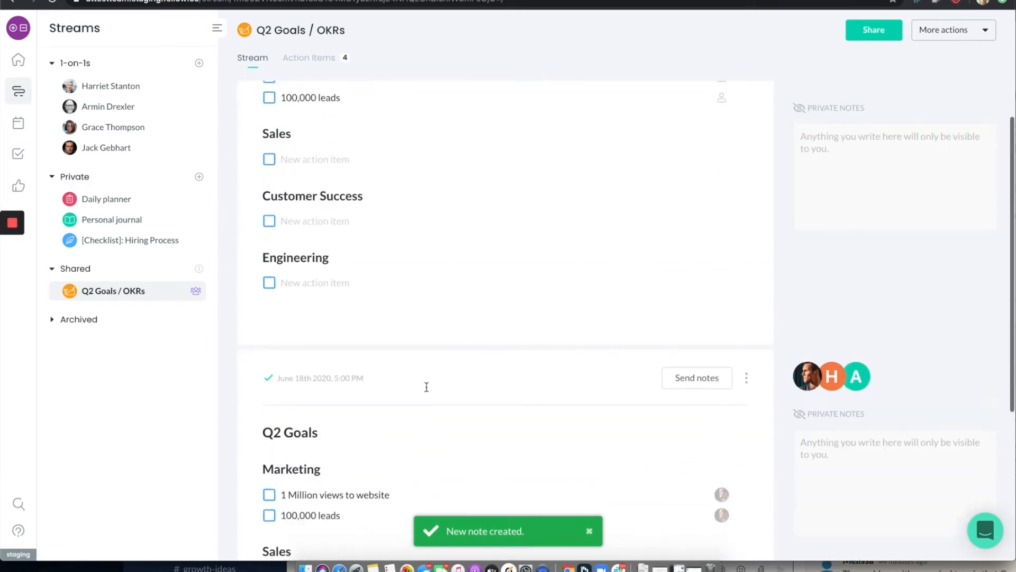
pyautogui.scroll(4, 427, 387)
pyautogui.moveTo(342, 270); pyautogui.dragTo(284, 248)
pyautogui.press('BackSpace')
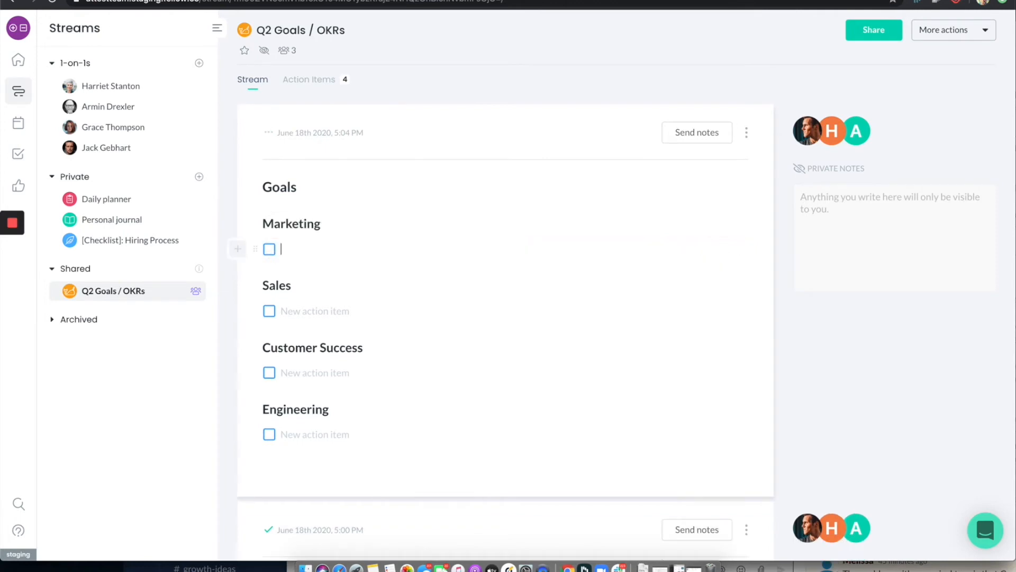
# Change the new note's heading to "Goals Q3"
pyautogui.click(317, 182)
pyautogui.write('Q3')
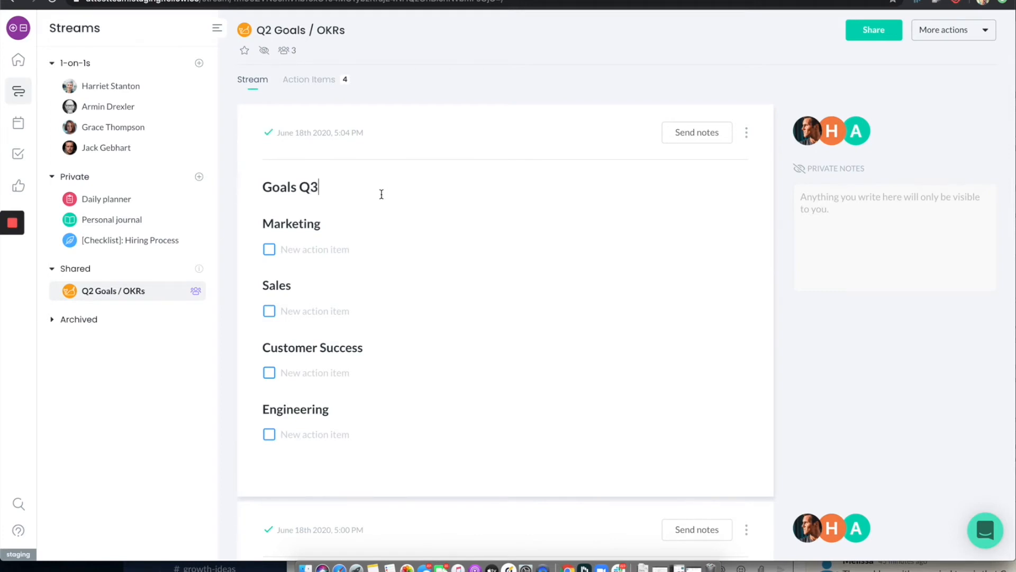
# Mark both Marketing action items in the Q2 Goals note as complete
pyautogui.scroll(-3, 382, 194)
pyautogui.scroll(-8, 352, 308)
pyautogui.click(269, 222)
pyautogui.click(269, 243)
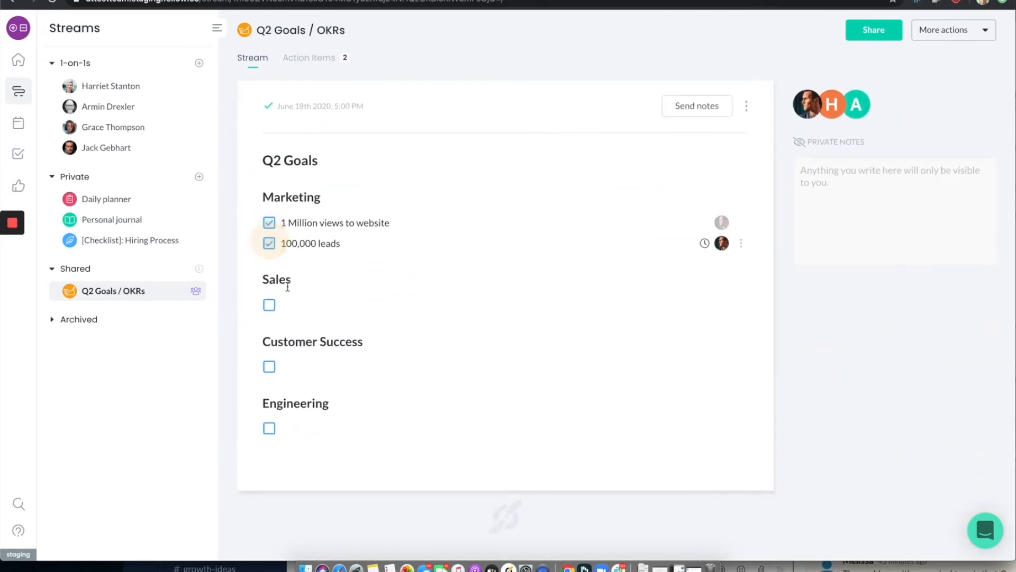
# Reassign the two Q2 Marketing items to the two invited teammates and set the website views item's due date to June 25, 2020
pyautogui.click(722, 244)
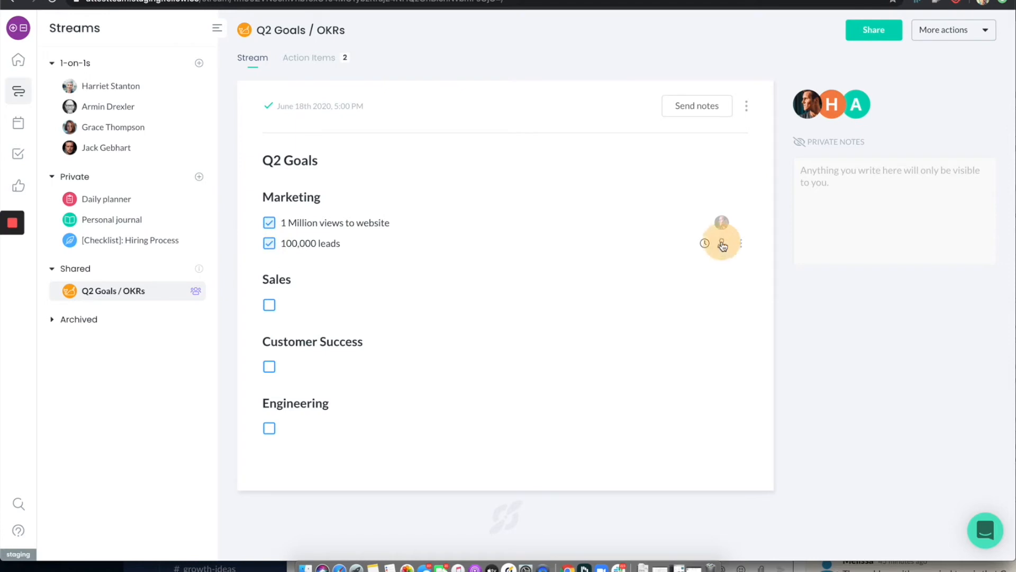
pyautogui.click(661, 358)
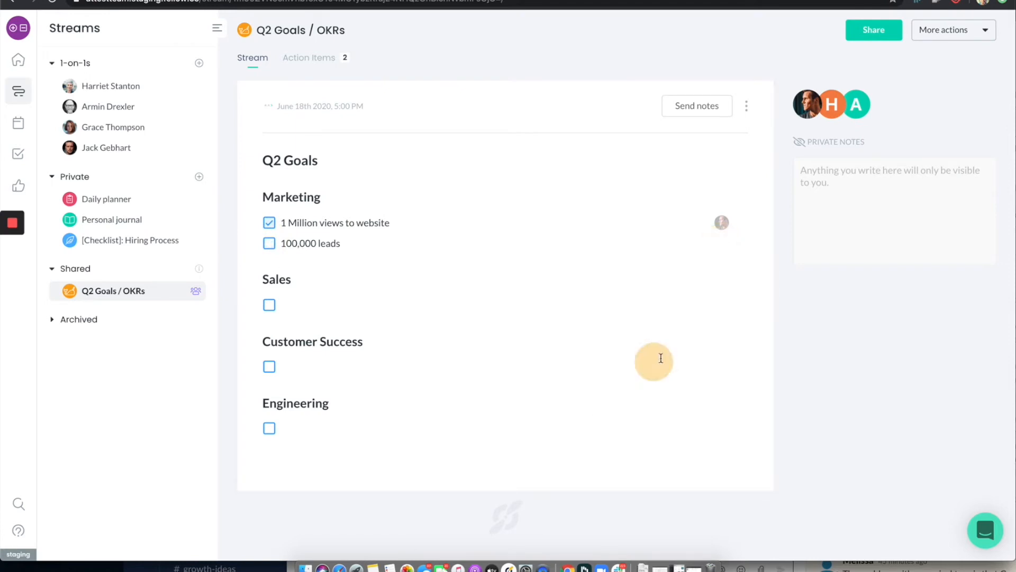
pyautogui.click(721, 222)
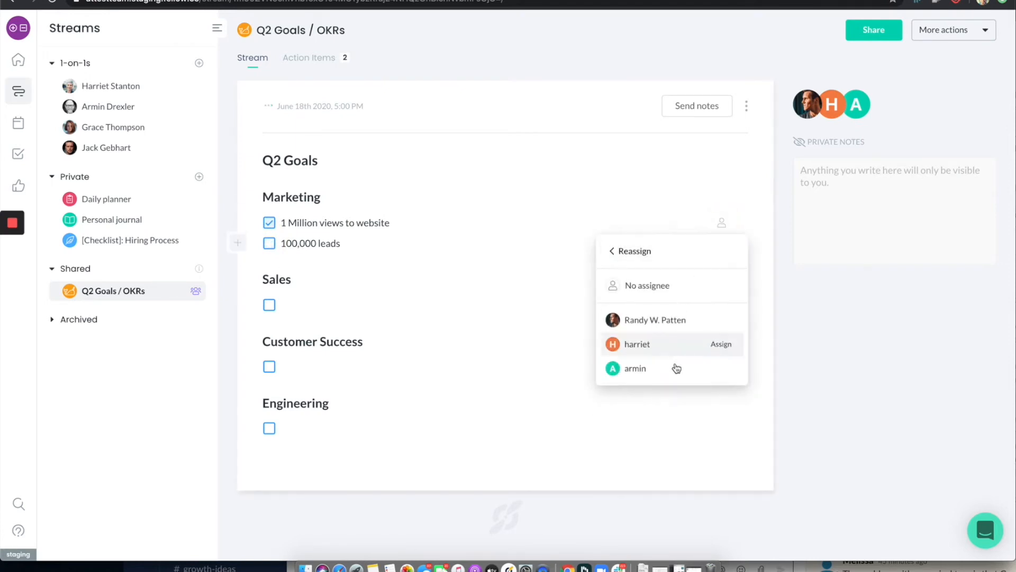
pyautogui.click(672, 368)
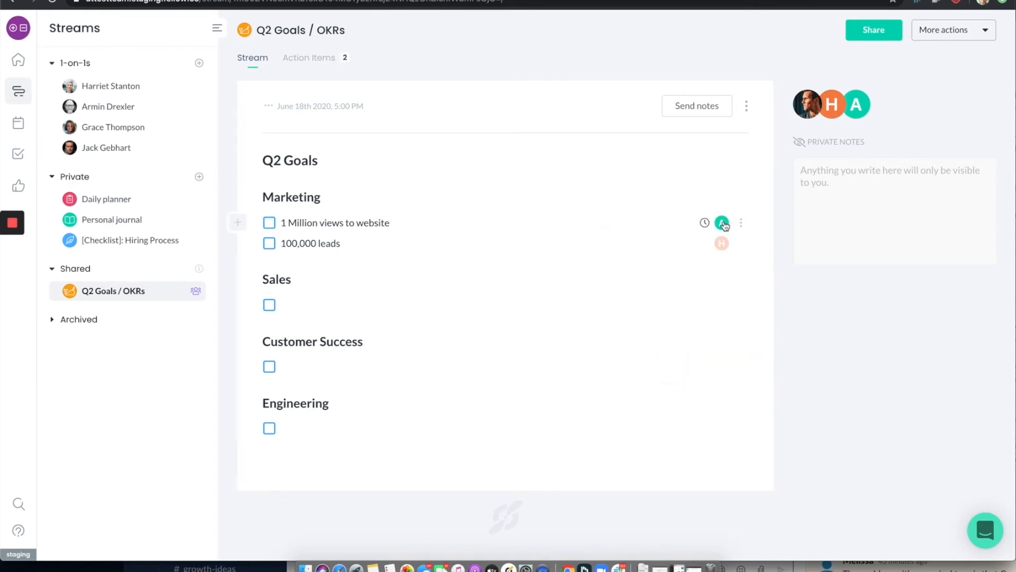
pyautogui.click(704, 222)
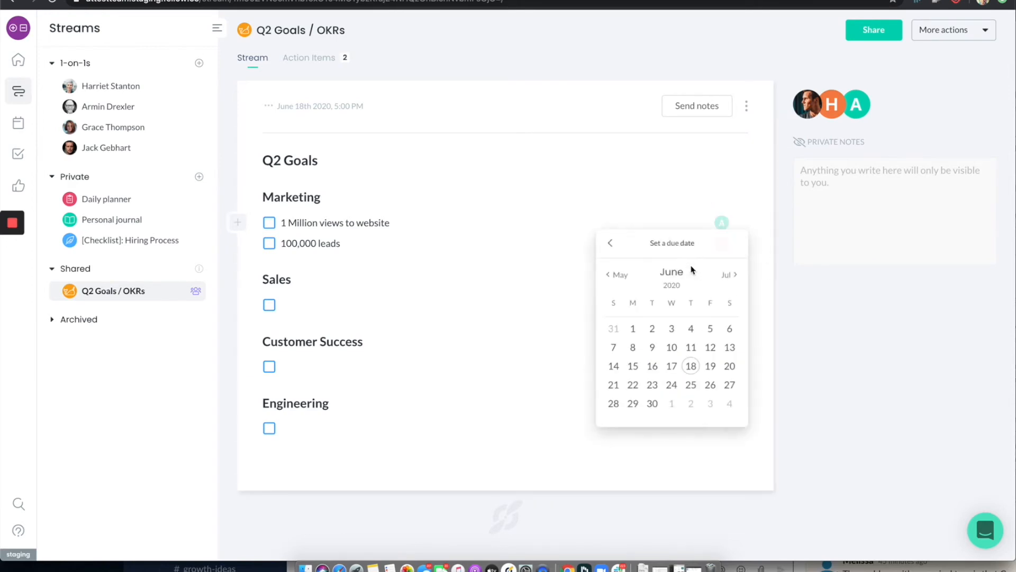
pyautogui.click(691, 384)
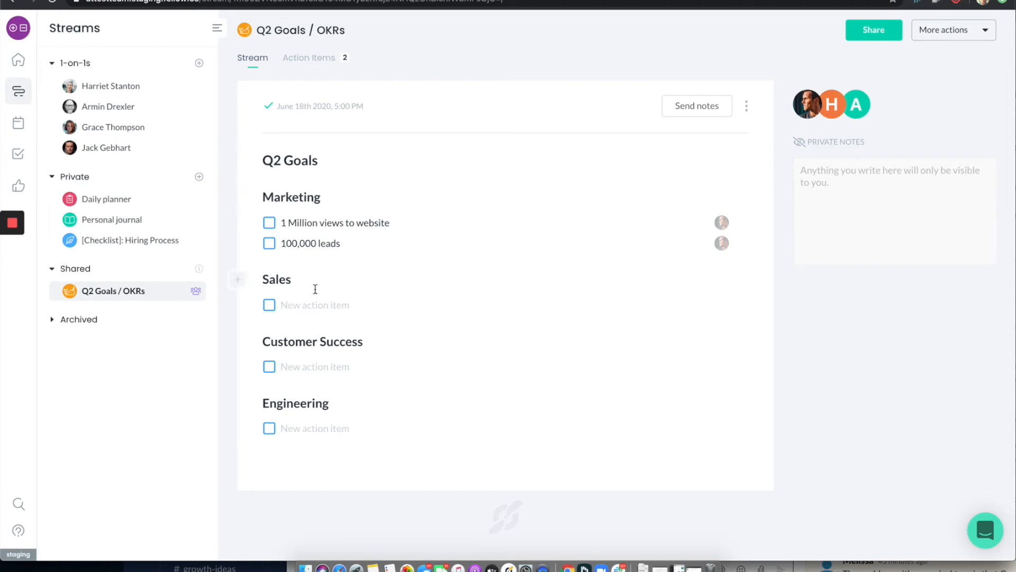
# Open the 1-on-1 stream with the second listed teammate
pyautogui.scroll(8, 316, 289)
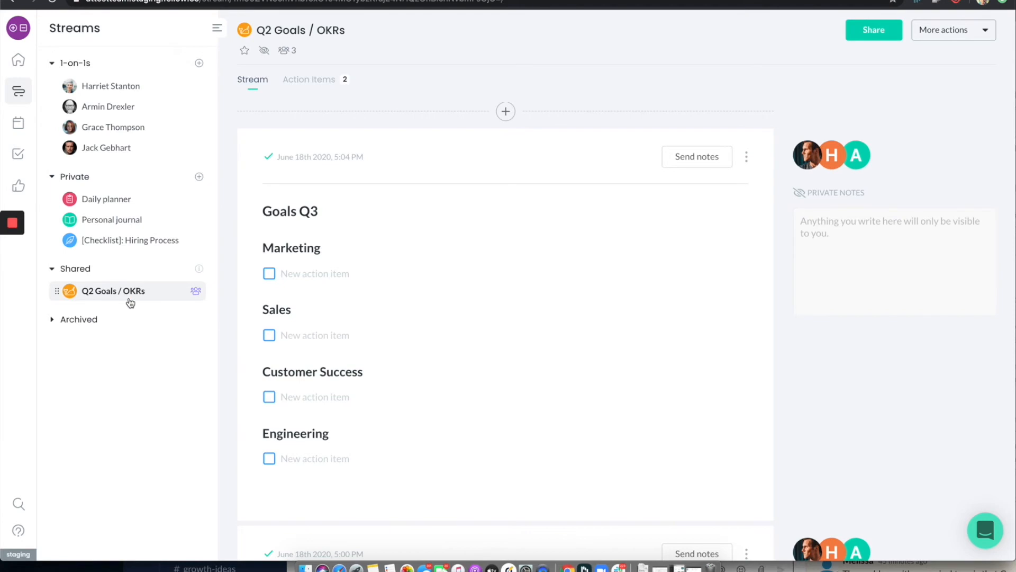
pyautogui.click(113, 112)
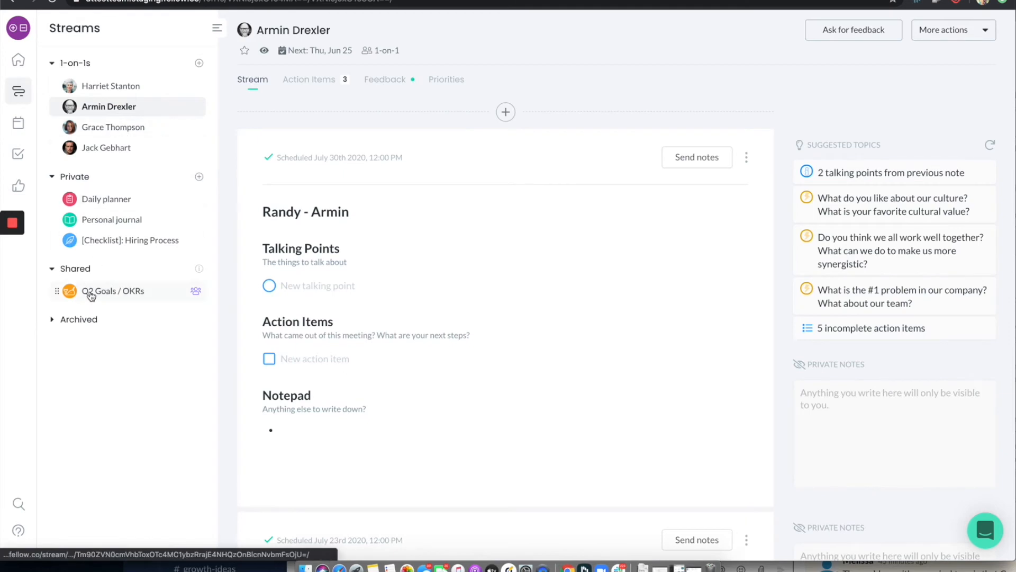
# View the shared Q2 Goals / OKRs stream, and return to the 1-on-1 stream with the second listed teammate
pyautogui.click(89, 291)
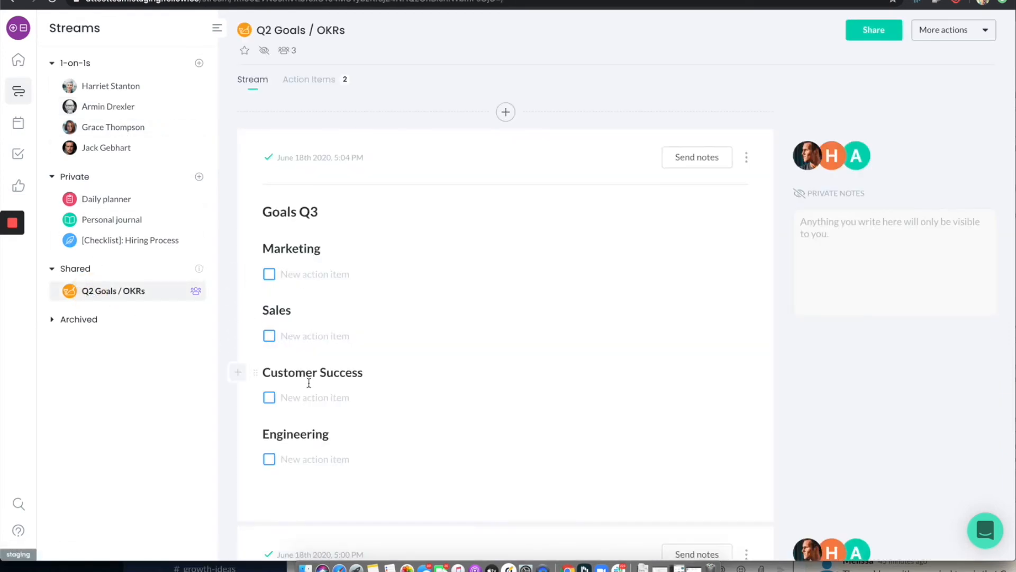
pyautogui.click(115, 111)
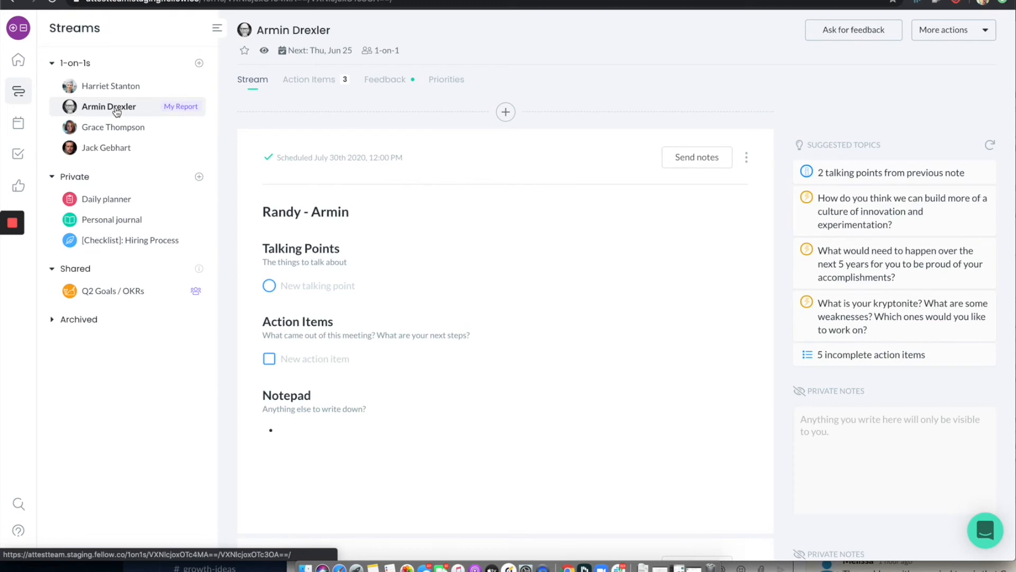
# Create a new private stream named "Fellow 2.0"
pyautogui.click(199, 179)
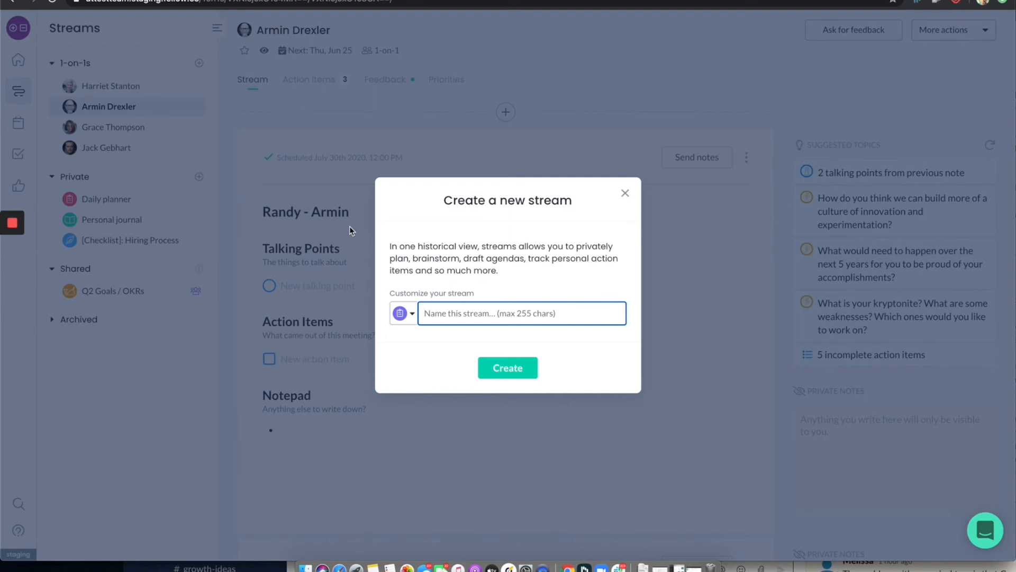
pyautogui.write('Fellow 2.0')
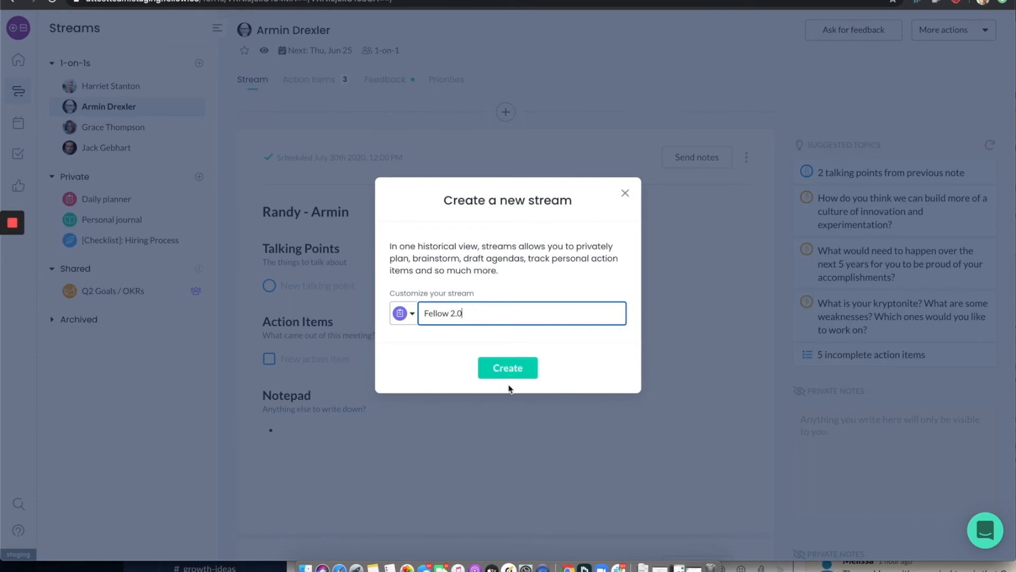
pyautogui.click(508, 369)
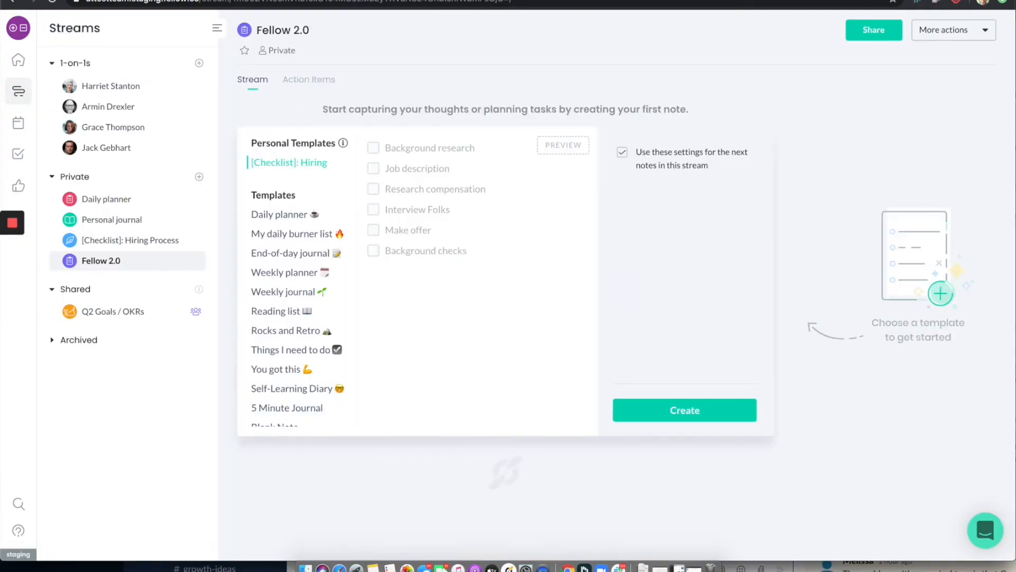
# Create the stream's first note from the Blank Note template and title it "Fellow 2.0"
pyautogui.scroll(-1, 317, 404)
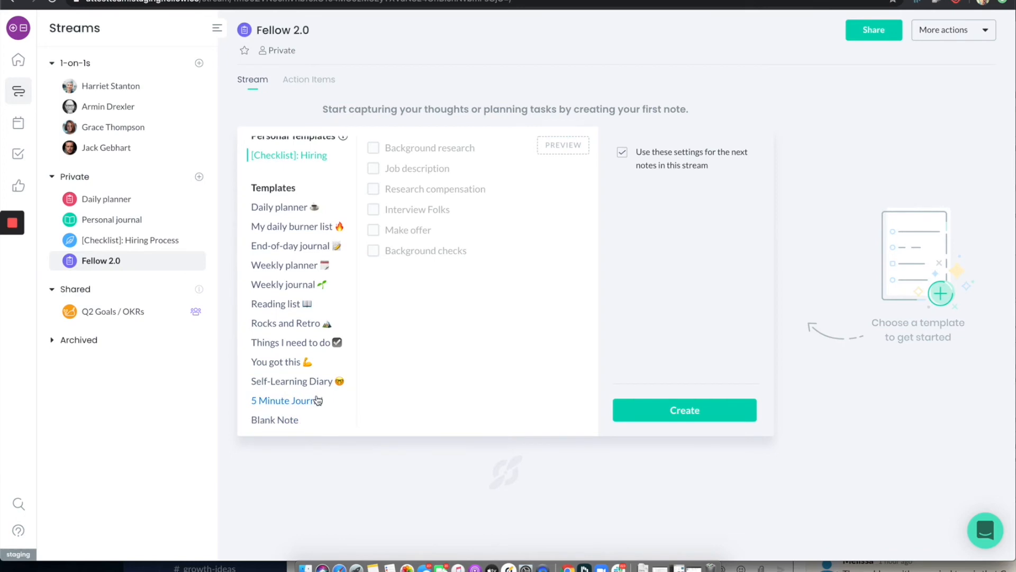
pyautogui.click(286, 420)
pyautogui.click(651, 413)
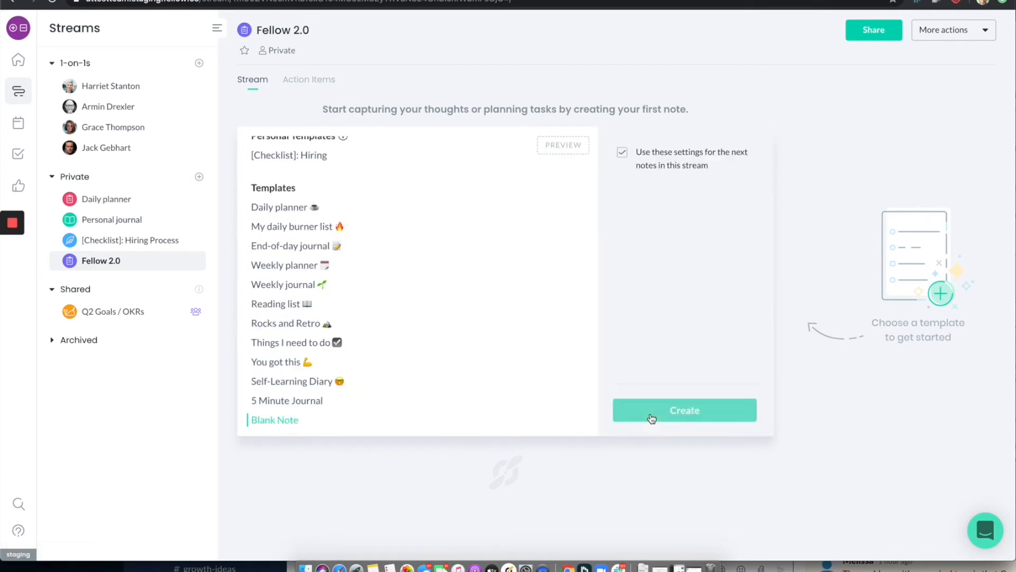
pyautogui.click(290, 205)
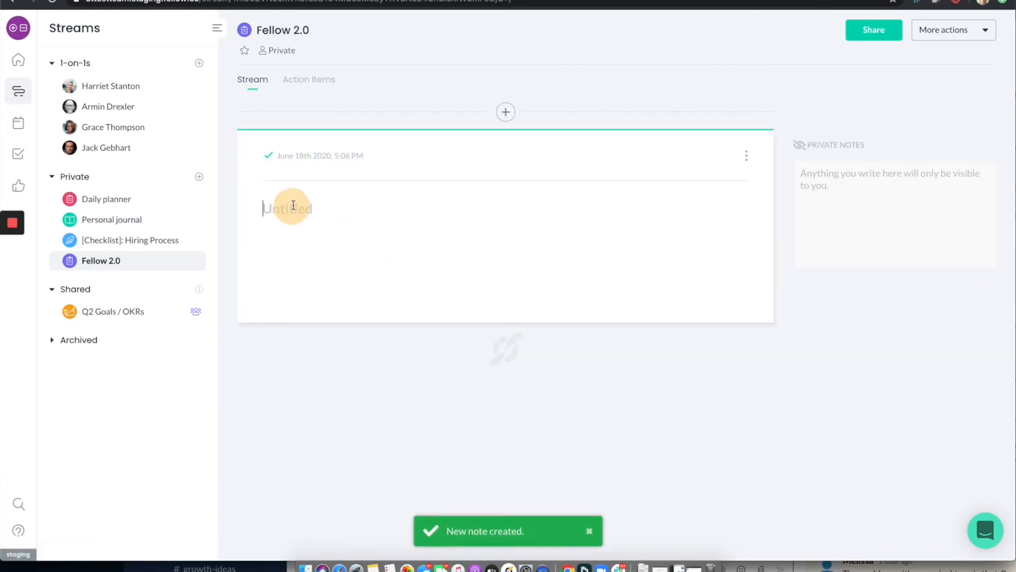
pyautogui.write('Fellow 2.0')
# Add the section headings "Design", "Feature Goals" and "Small Todos" below the note's title
pyautogui.click(290, 252)
pyautogui.click(273, 237)
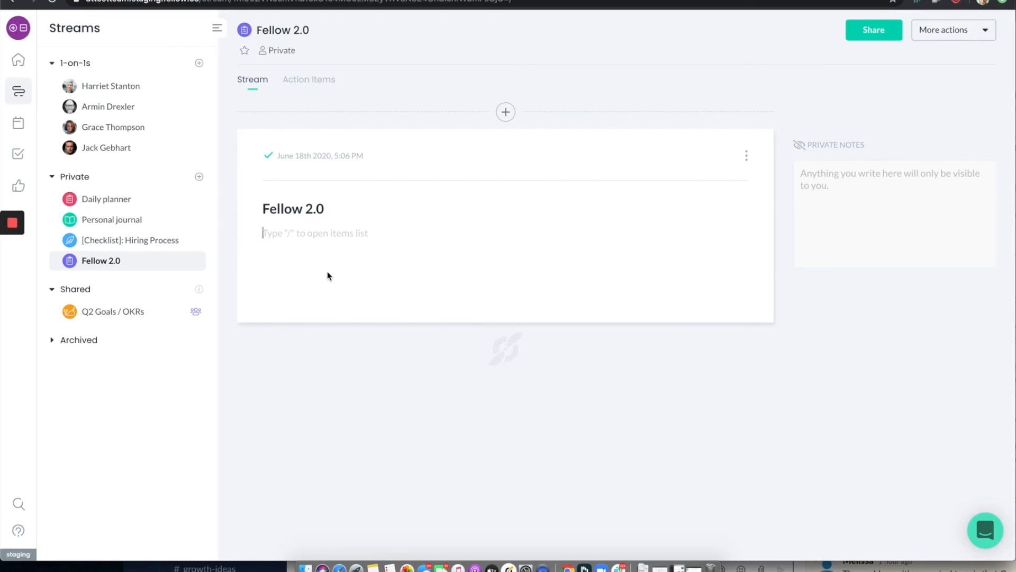
pyautogui.write('# Design')
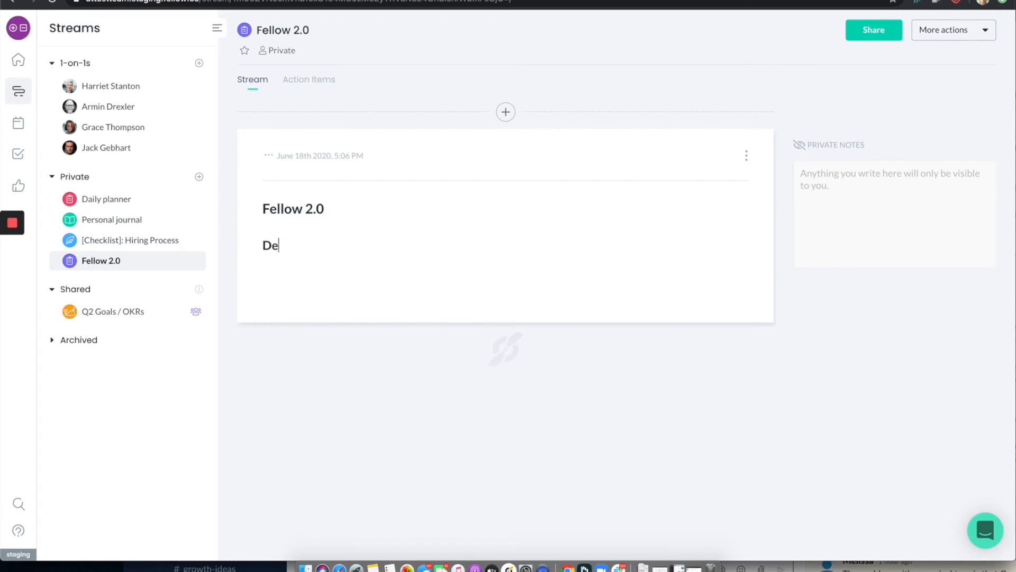
pyautogui.press('Return')
pyautogui.press('Return')
pyautogui.write('F')
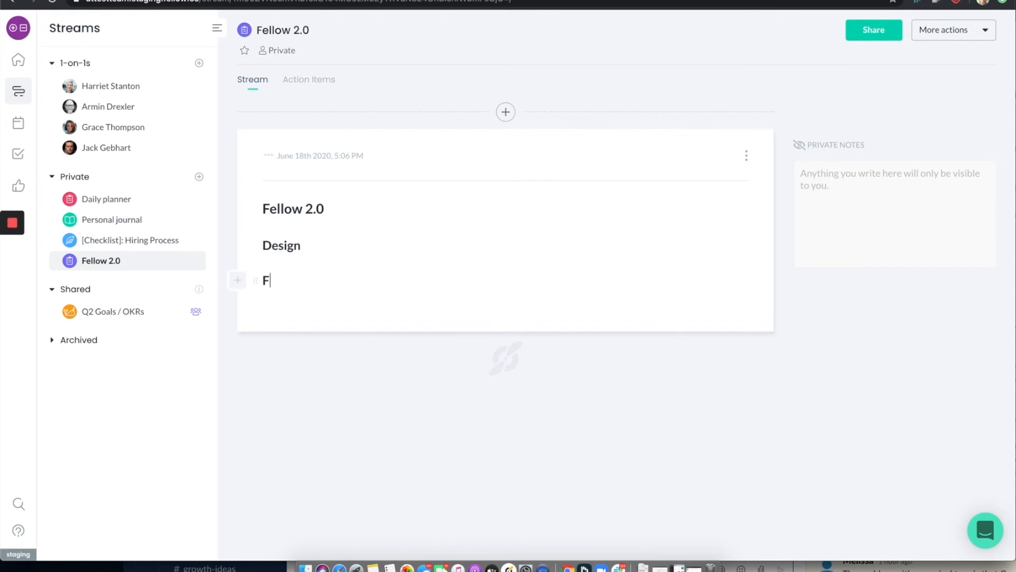
pyautogui.write('eature Goals')
pyautogui.press('Return')
pyautogui.press('Return')
pyautogui.write('#')
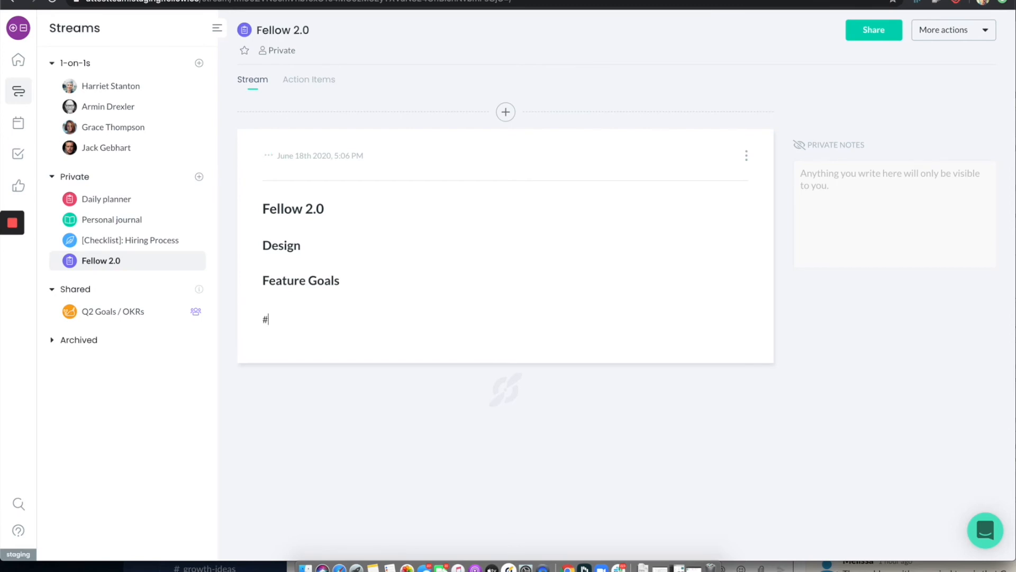
pyautogui.write(' Small T')
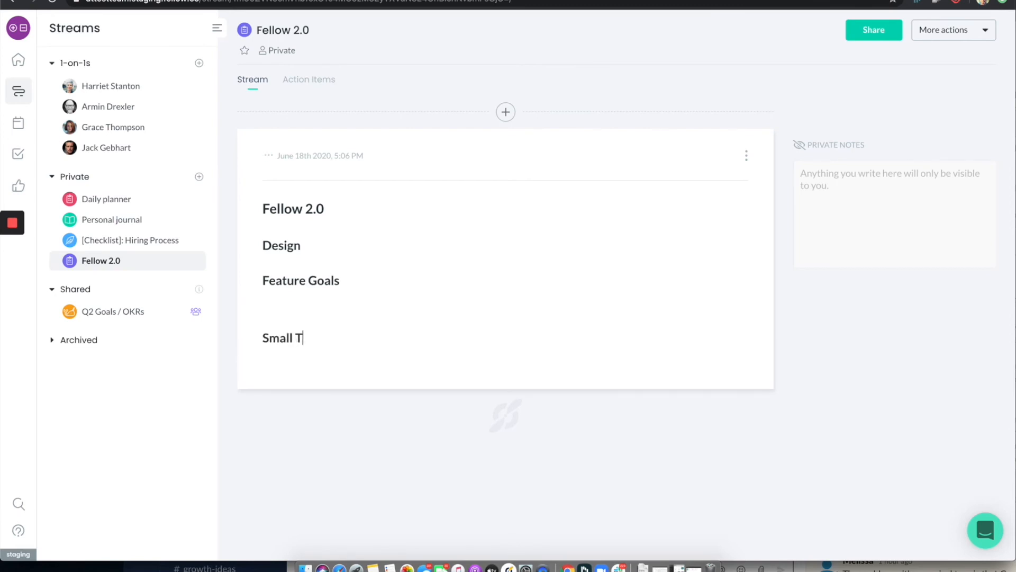
pyautogui.write('odos')
# Add the action items "task 1", "task 2" and "task 3" under the Small Todos heading
pyautogui.write('[] ')
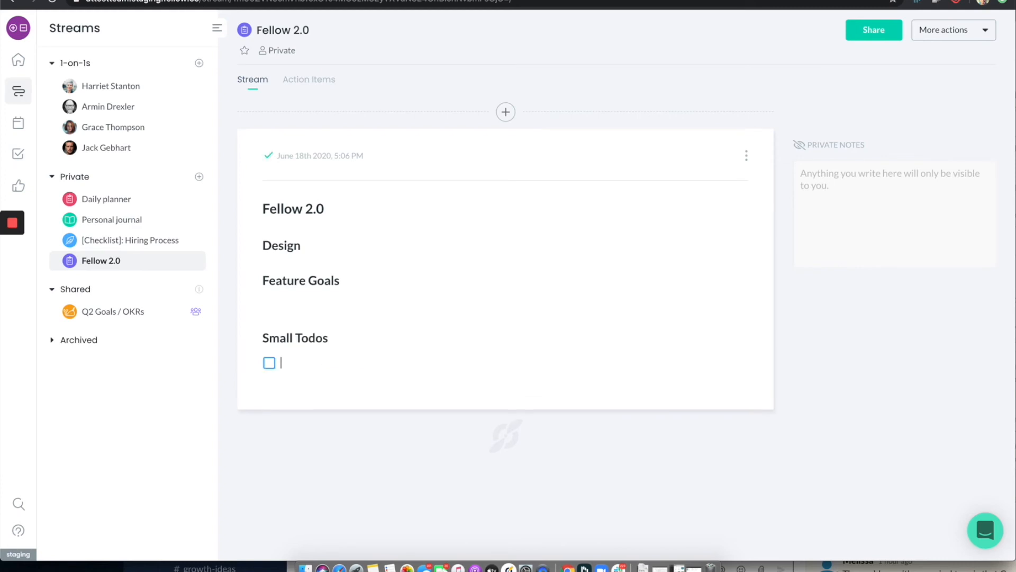
pyautogui.write('task 1')
pyautogui.press('Return')
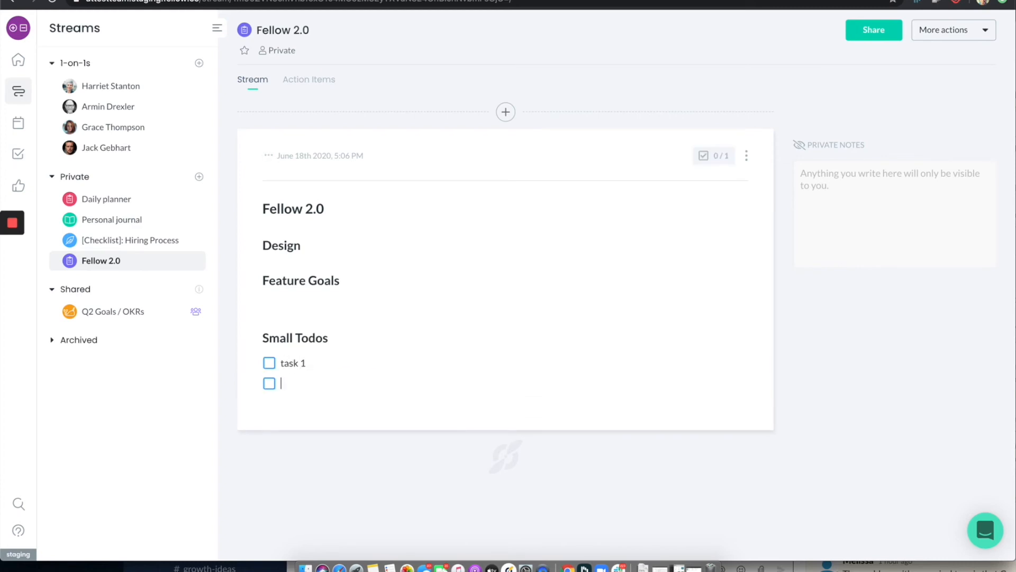
pyautogui.press('Return')
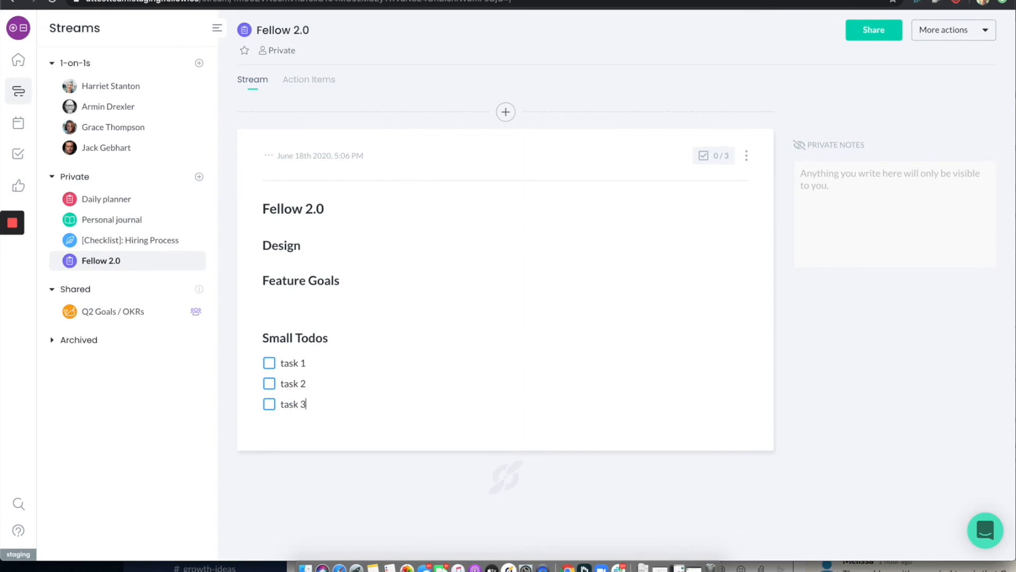
# Insert an empty action item under both the Feature Goals and the Design headings
pyautogui.click(284, 303)
pyautogui.write('[]')
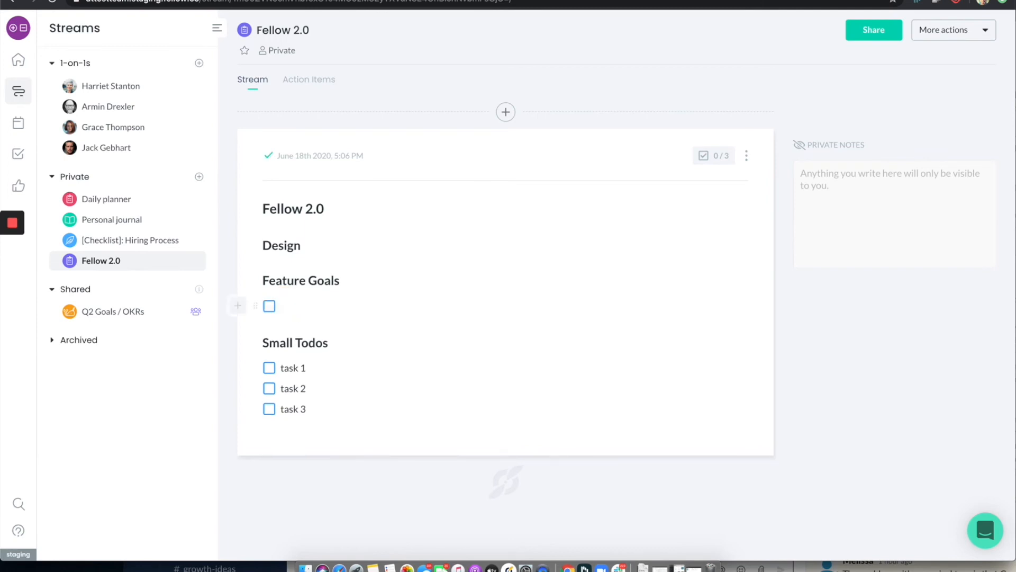
pyautogui.click(307, 247)
pyautogui.press('Return')
pyautogui.write('[]')
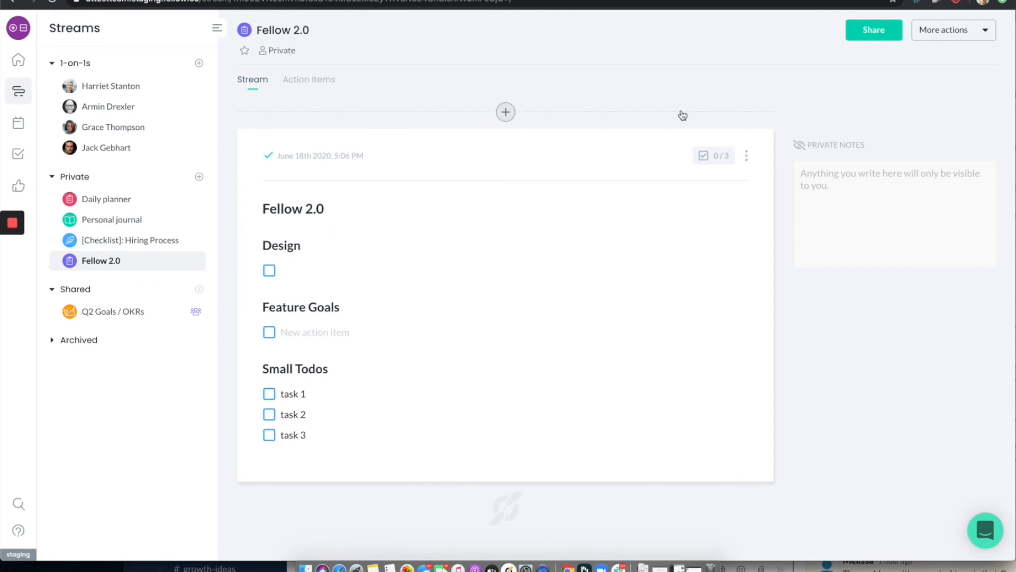
# Share the Fellow 2.0 stream with the same two teammates who are in the Q2 Goals / OKRs stream
pyautogui.click(876, 38)
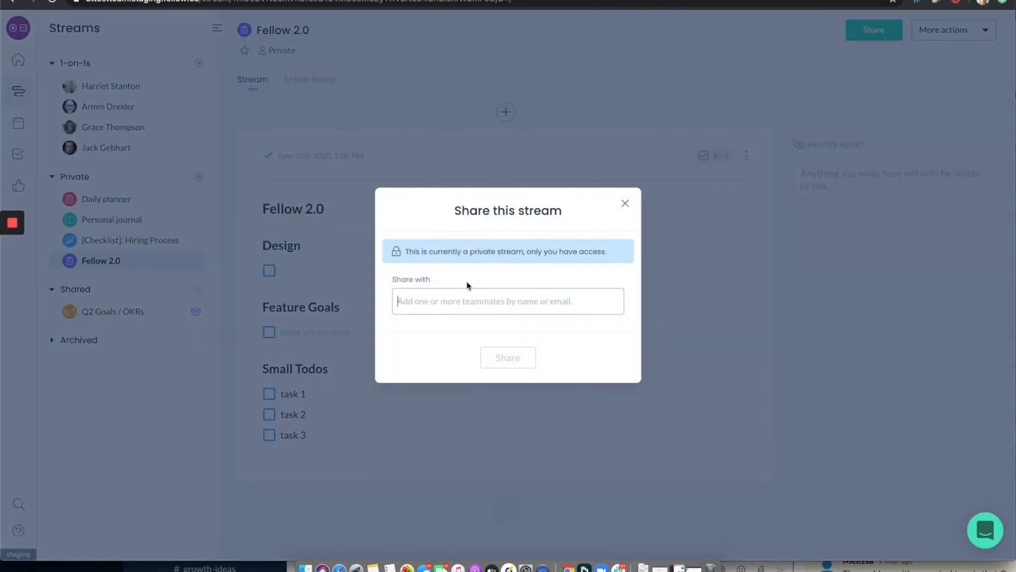
pyautogui.click(464, 301)
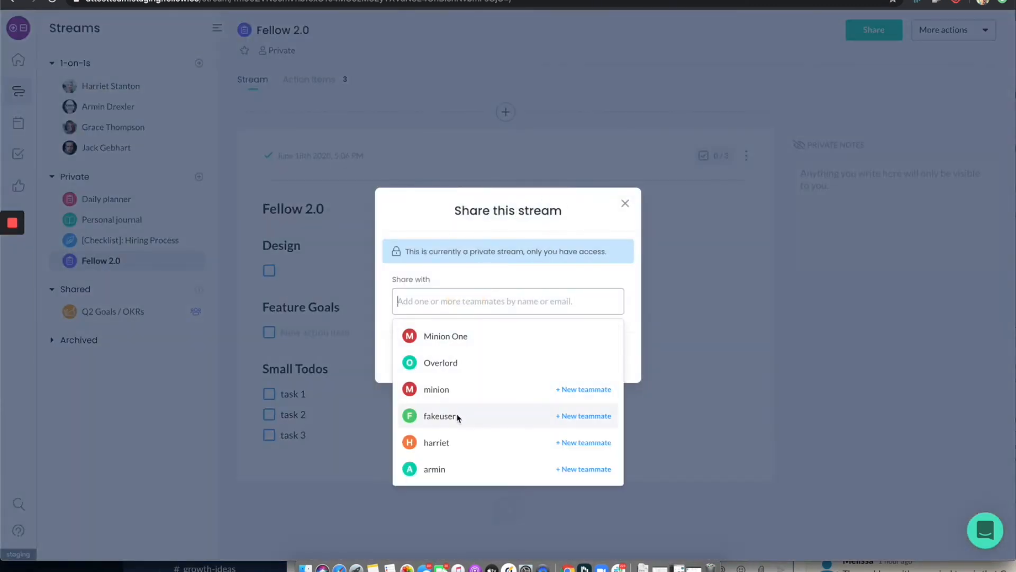
pyautogui.click(450, 444)
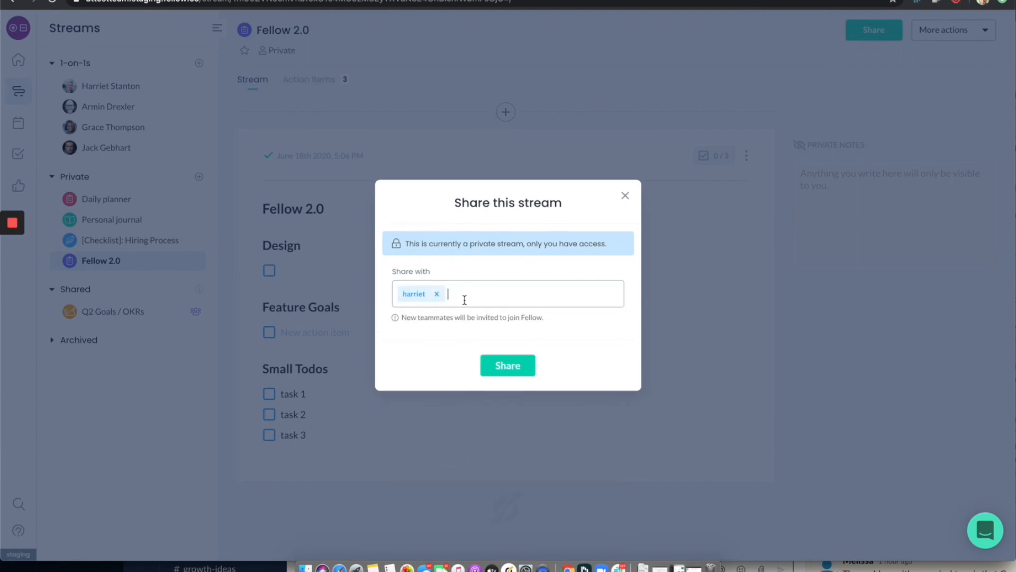
pyautogui.click(464, 296)
pyautogui.click(442, 435)
pyautogui.click(489, 369)
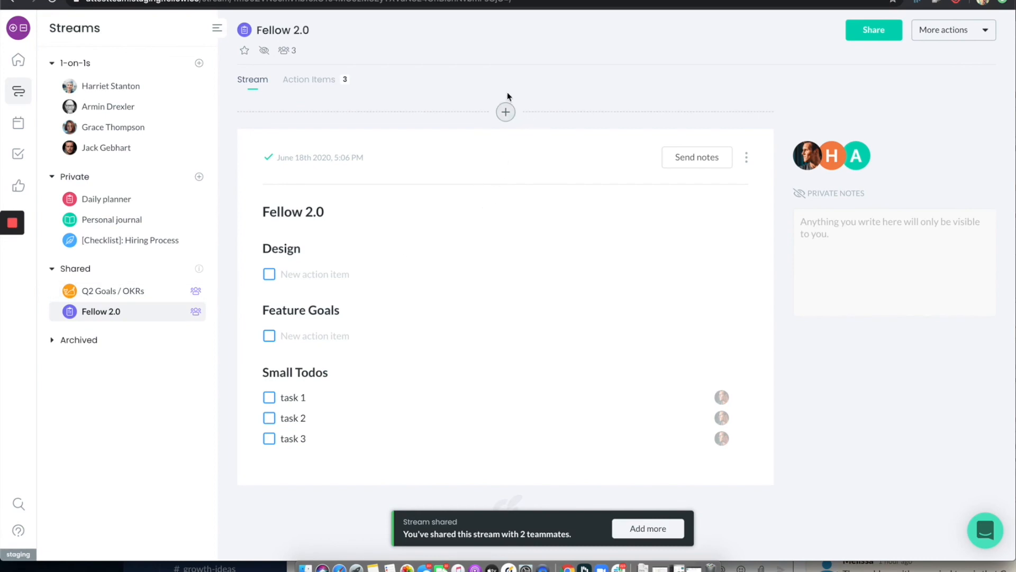
pyautogui.moveTo(505, 112); pyautogui.dragTo(490, 259)
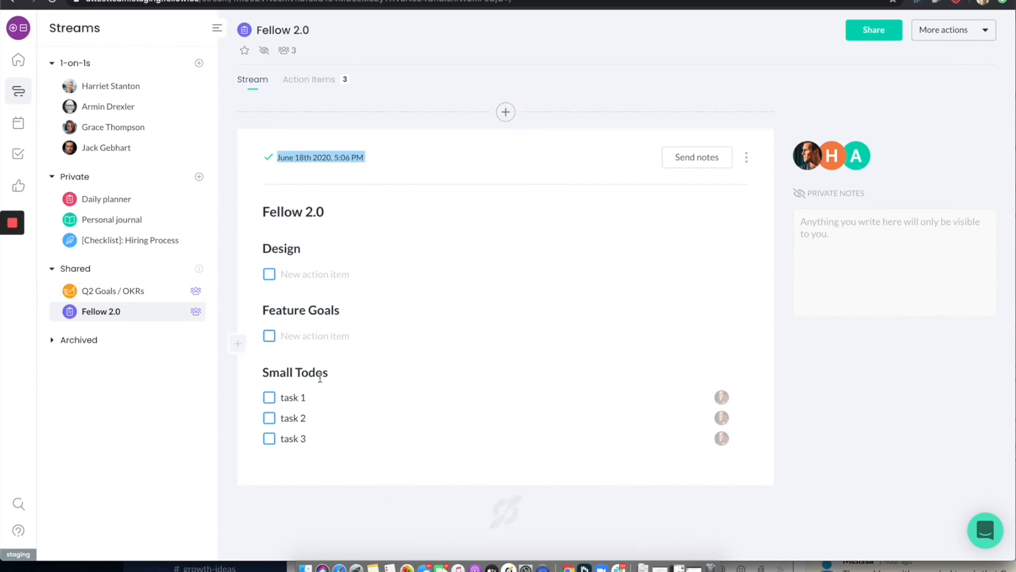
pyautogui.click(507, 111)
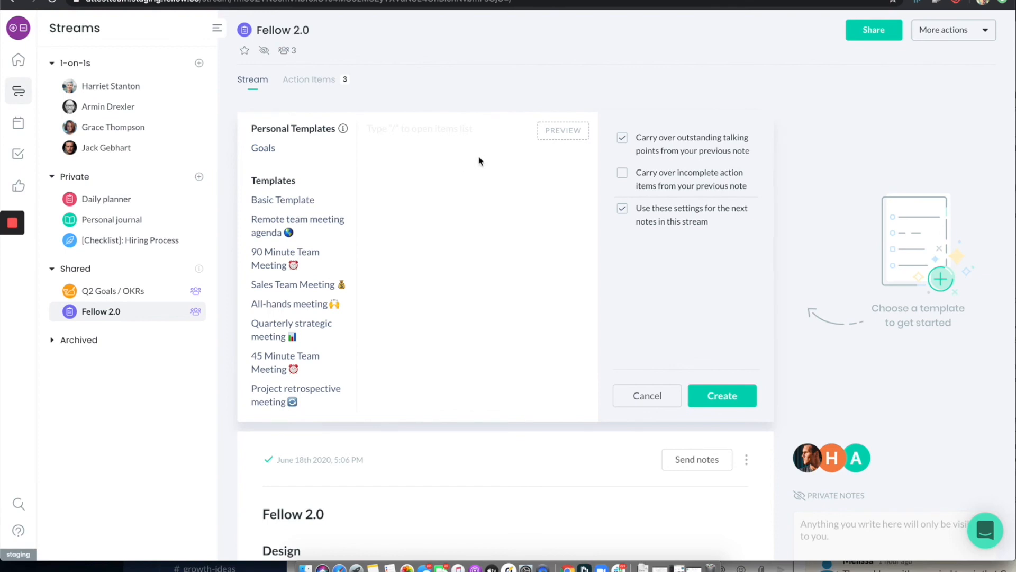
pyautogui.click(623, 138)
pyautogui.click(646, 396)
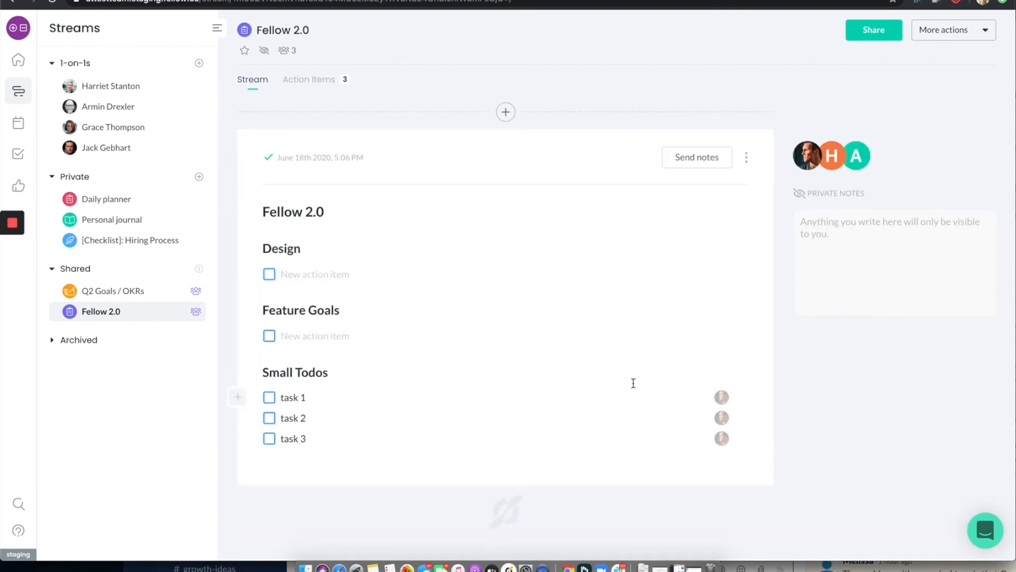
pyautogui.click(746, 157)
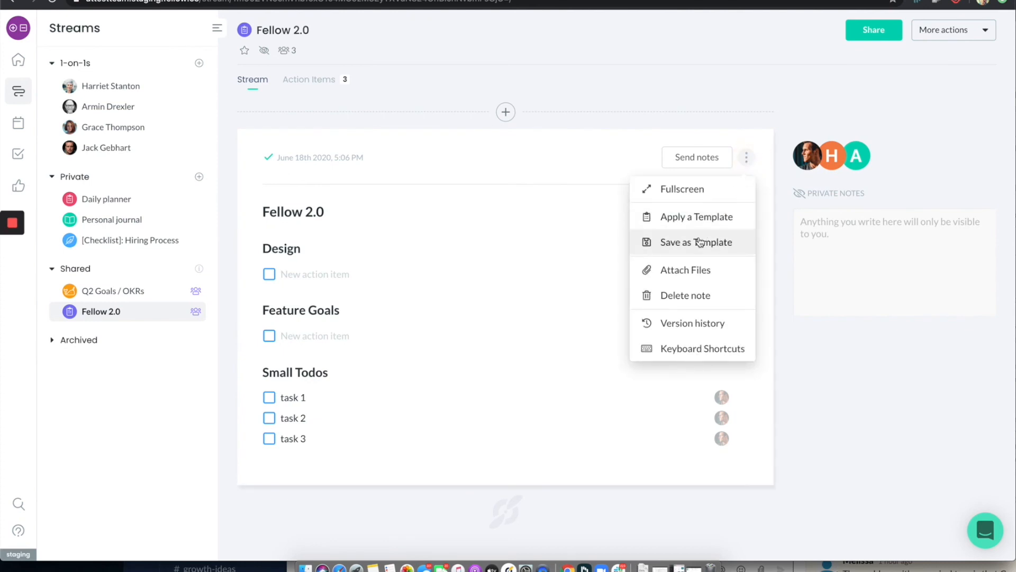
pyautogui.click(542, 244)
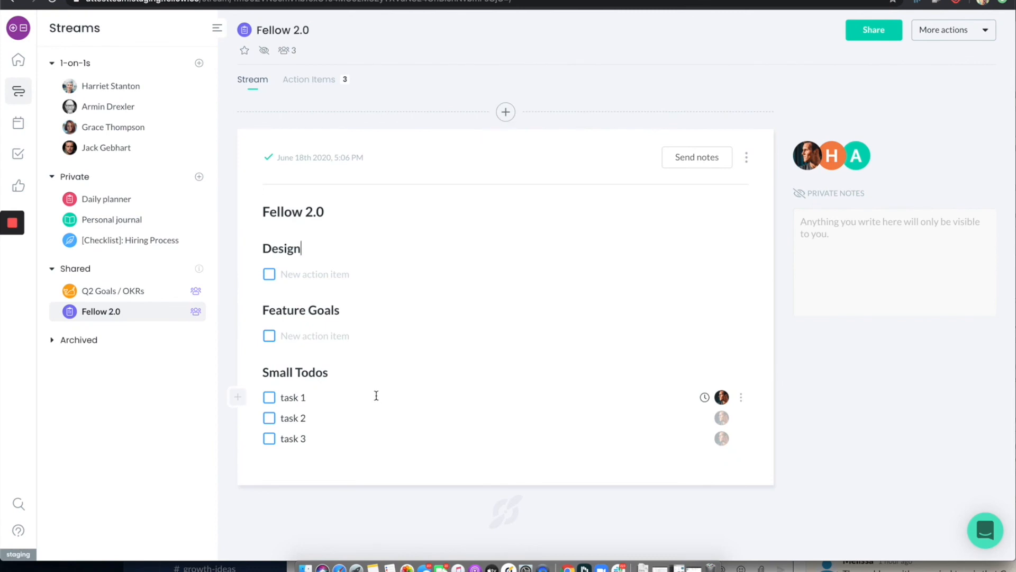
# Mark task 1 and task 2 as complete, and move the Fellow 2.0 stream above Q2 Goals / OKRs among the shared streams
pyautogui.click(269, 397)
pyautogui.click(270, 418)
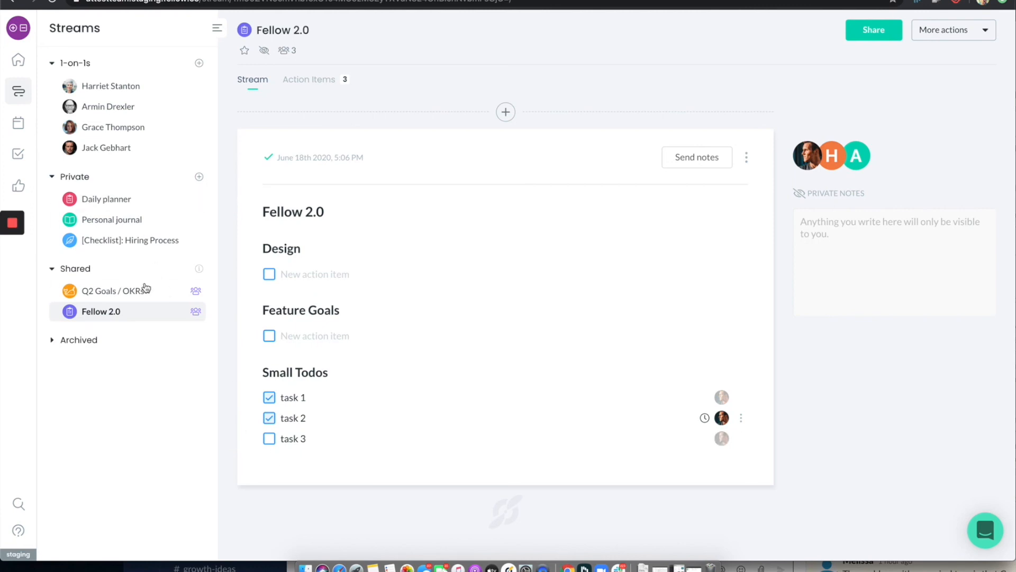
pyautogui.moveTo(57, 310); pyautogui.dragTo(63, 282)
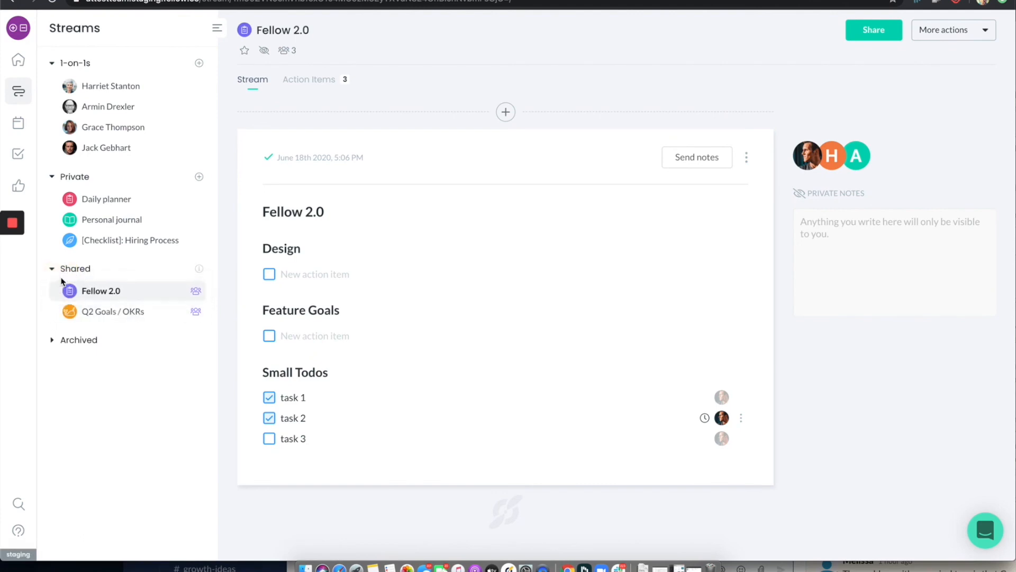
# Archive the Fellow 2.0 stream and check the list of archived streams
pyautogui.click(986, 32)
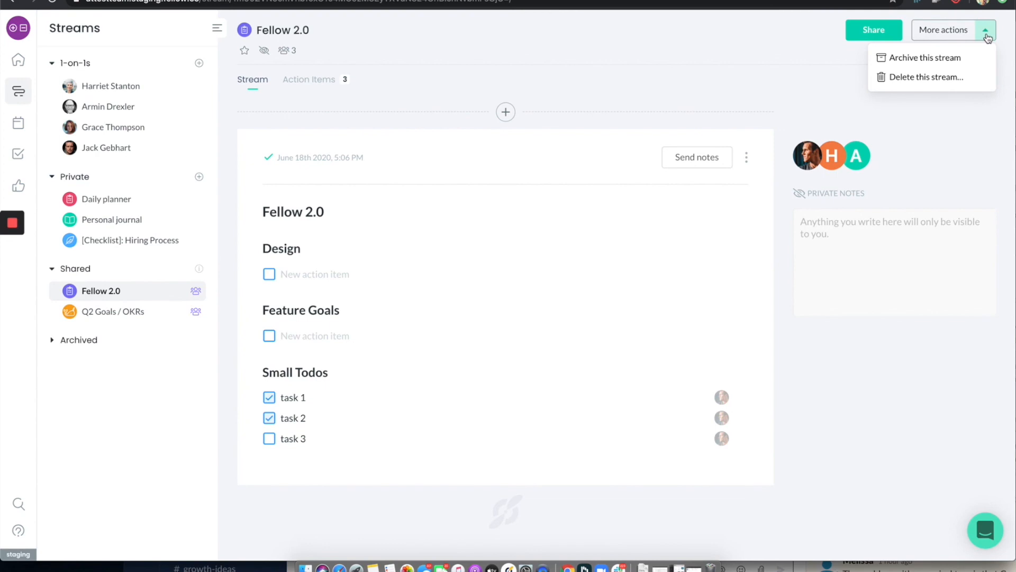
pyautogui.click(927, 60)
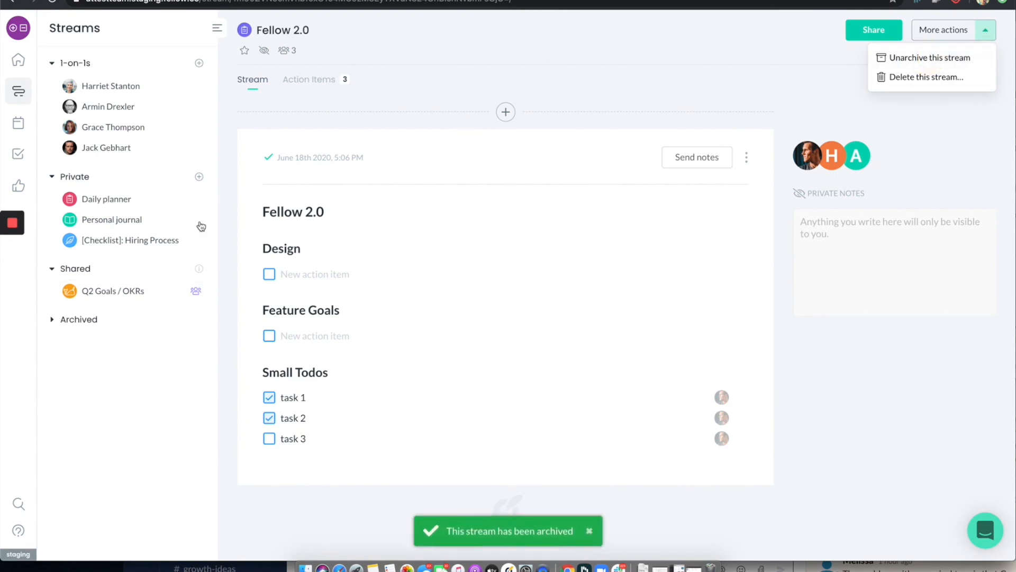
pyautogui.click(73, 321)
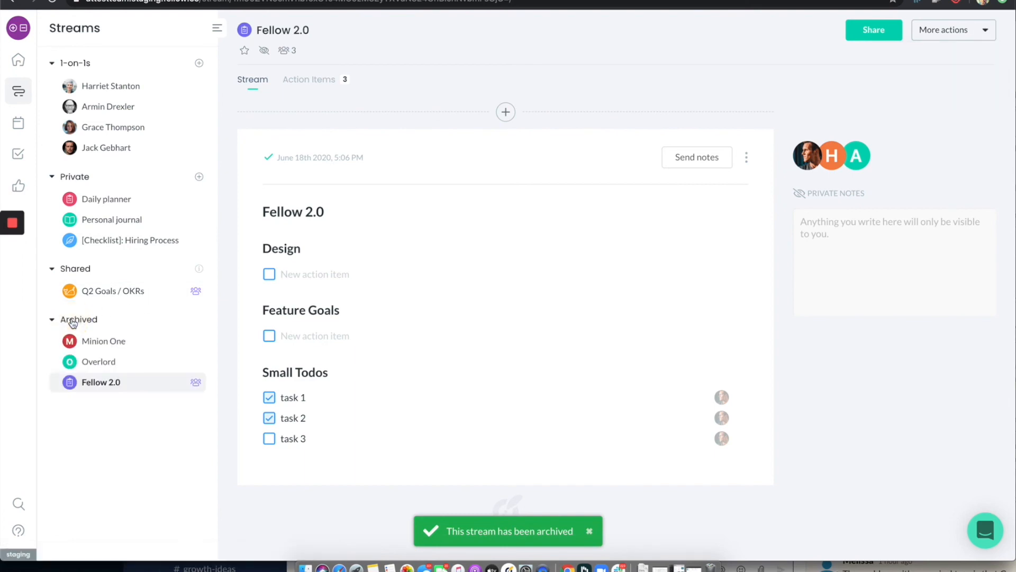
pyautogui.click(74, 321)
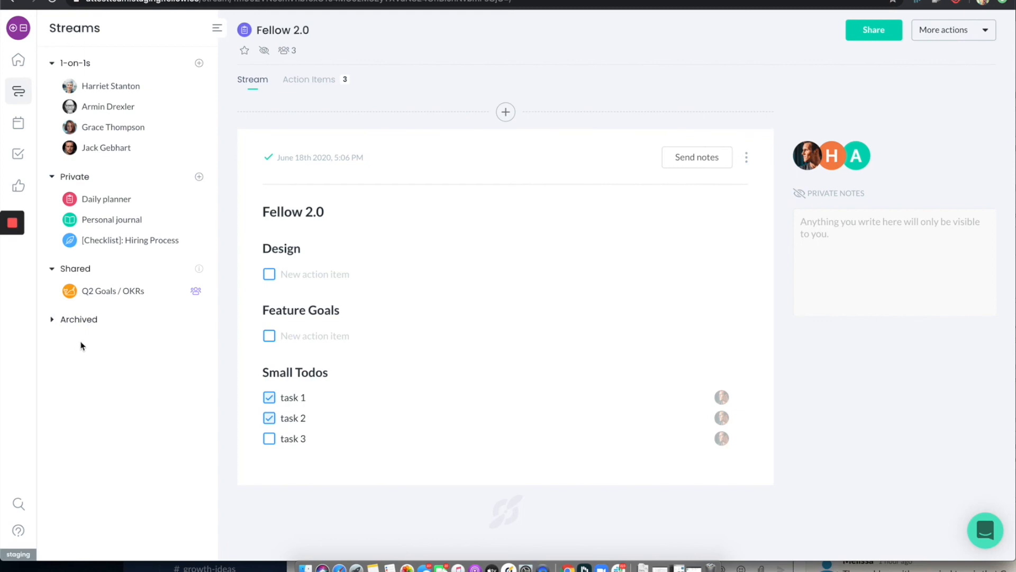
# Open the Q2 Goals / OKRs stream and look through its Q3 and Q2 goals notes
pyautogui.click(115, 298)
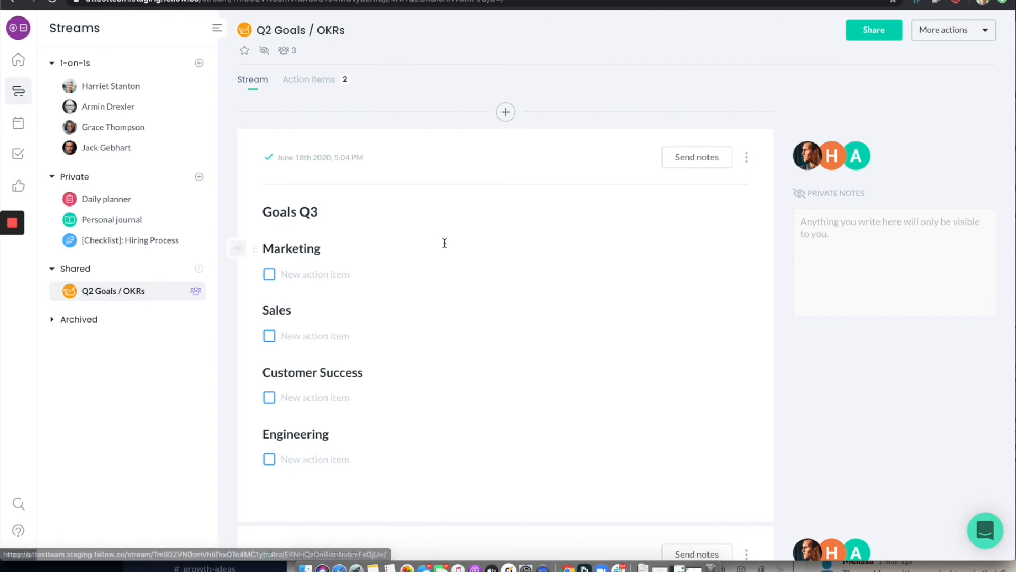
pyautogui.scroll(-8, 443, 244)
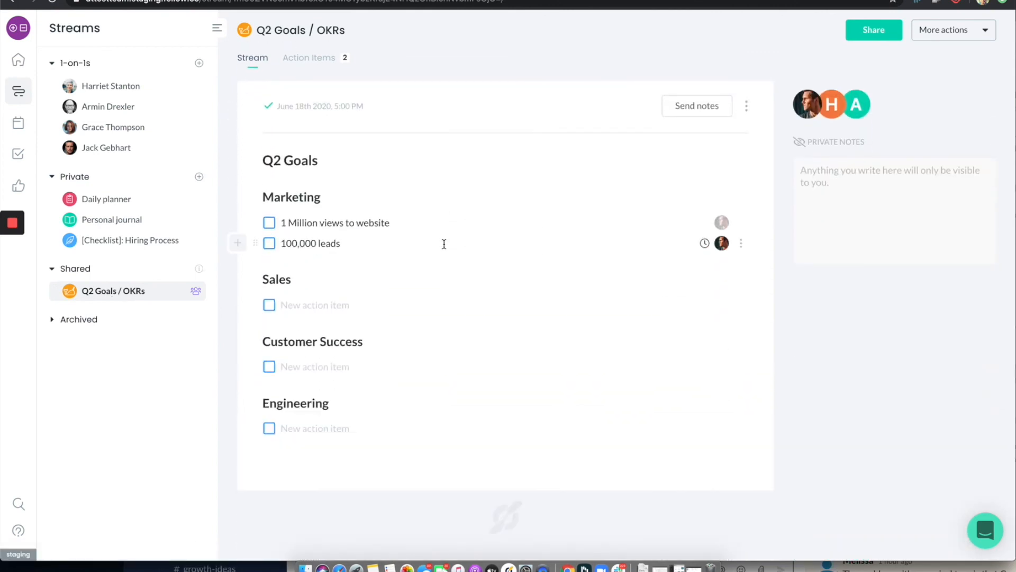
pyautogui.scroll(8, 444, 244)
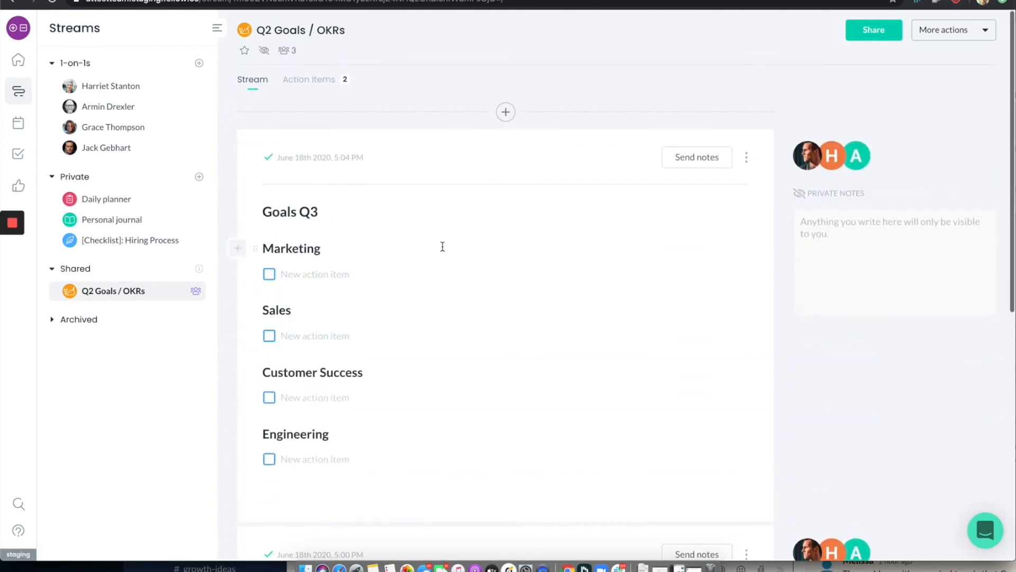